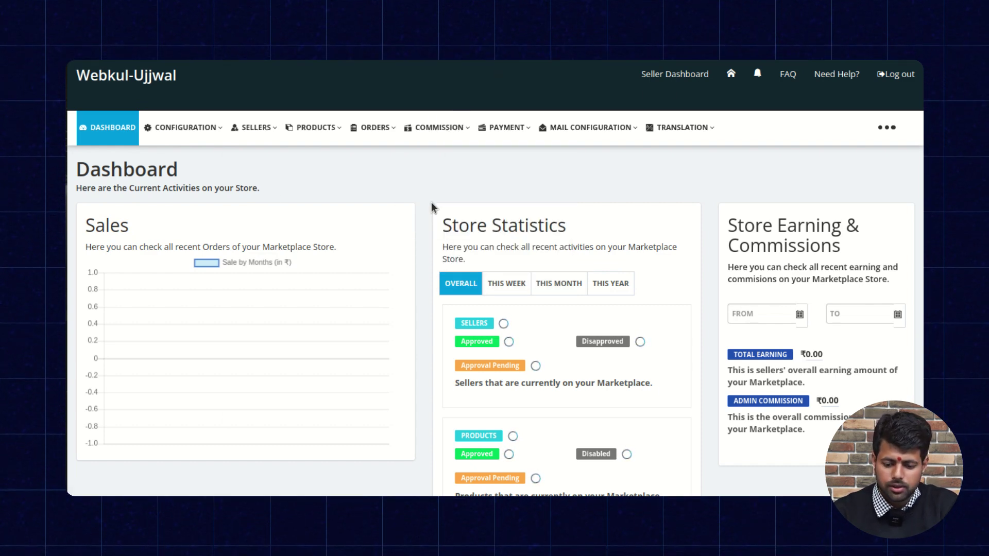
Step: On Feature Apps, find 'seller staff' and view its details to confirm it is active
{"action": "left_click", "coordinate": [886, 127]}
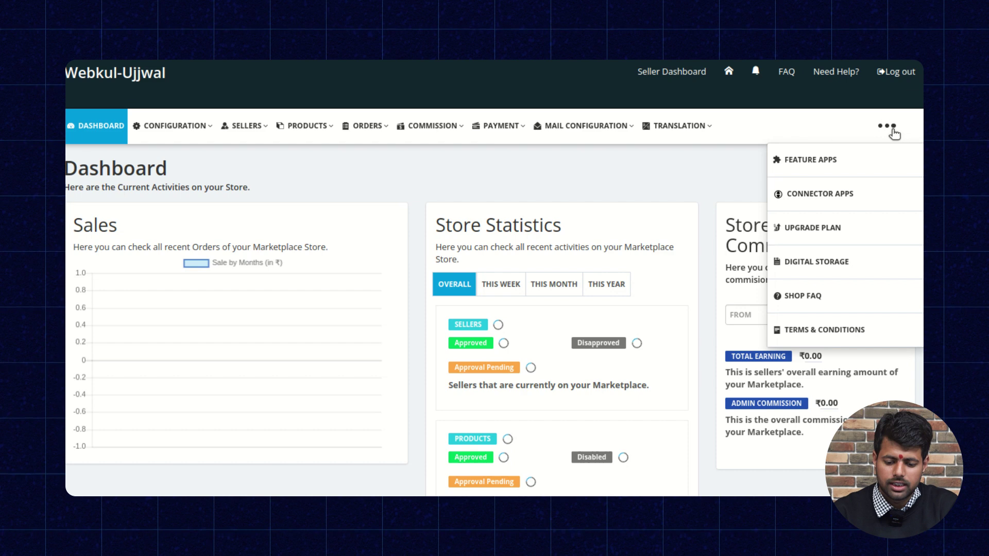
{"action": "left_click", "coordinate": [810, 159]}
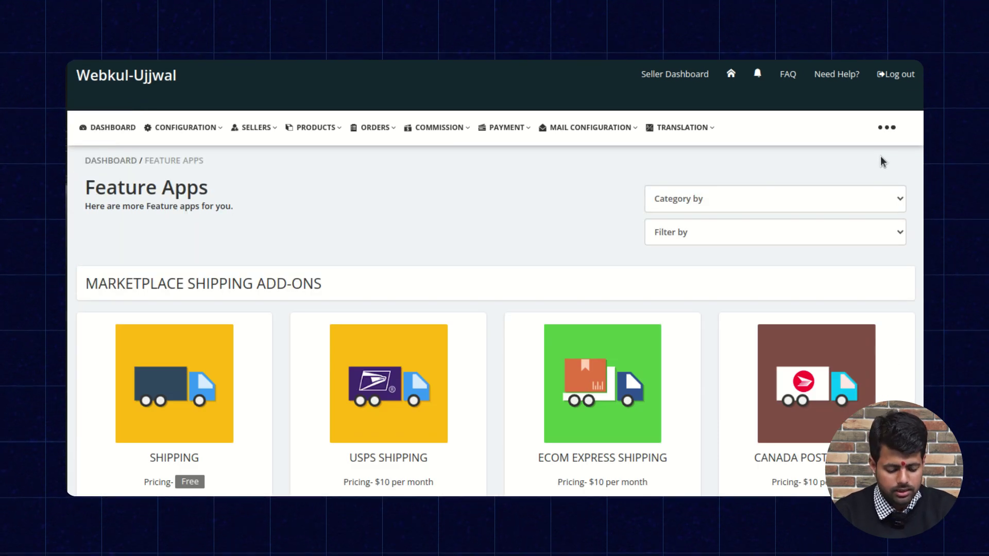
{"action": "key", "text": "ctrl+f"}
{"action": "type", "text": "se"}
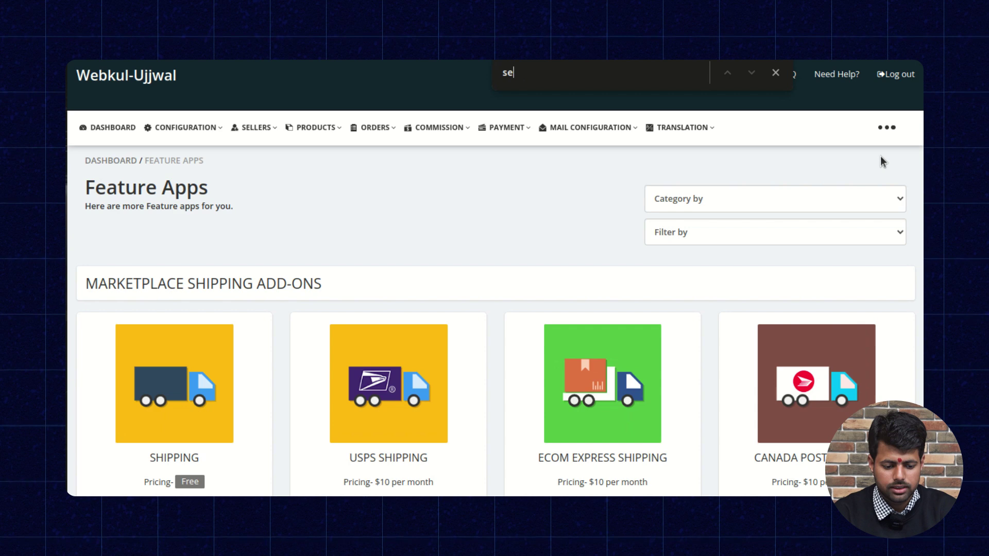
{"action": "type", "text": "ller staff"}
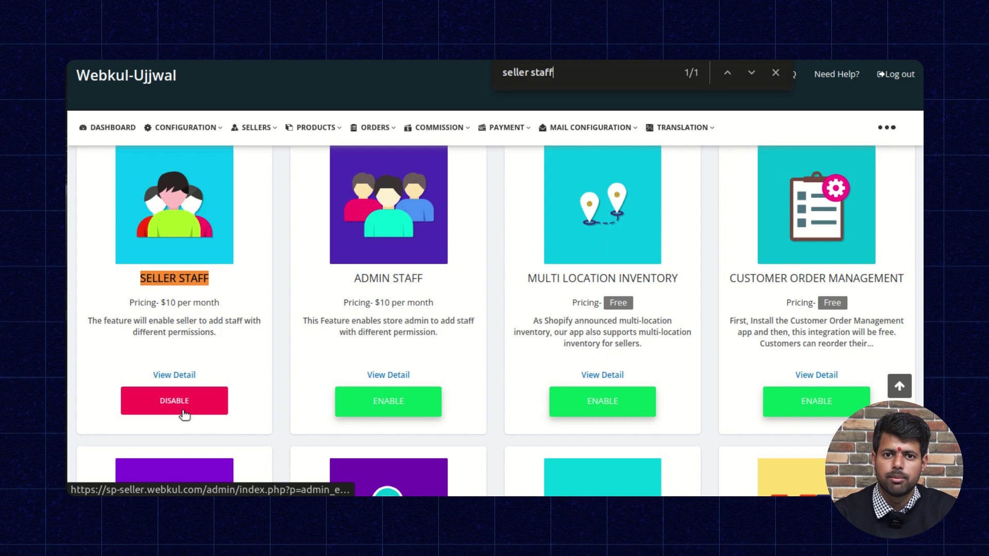
{"action": "left_click", "coordinate": [181, 377]}
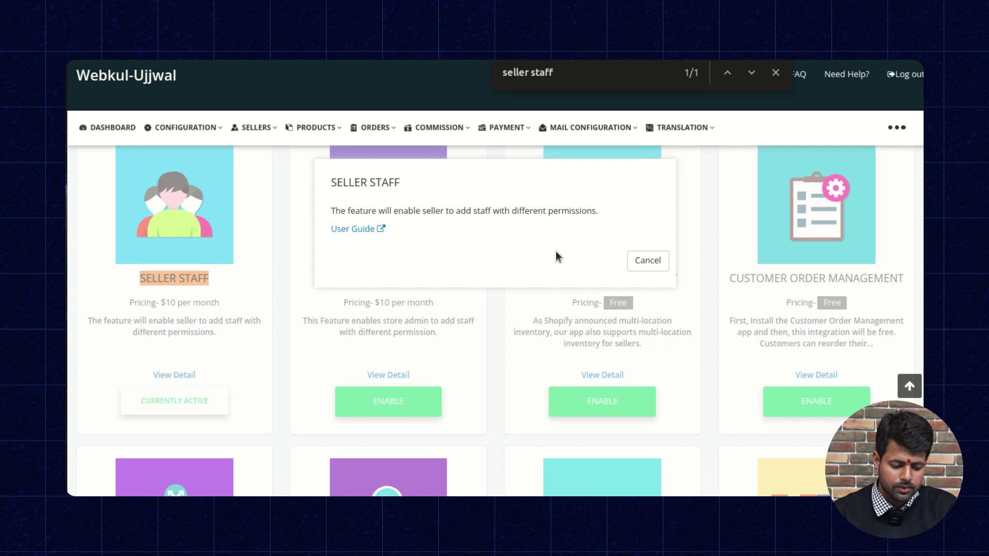
{"action": "left_click", "coordinate": [649, 261]}
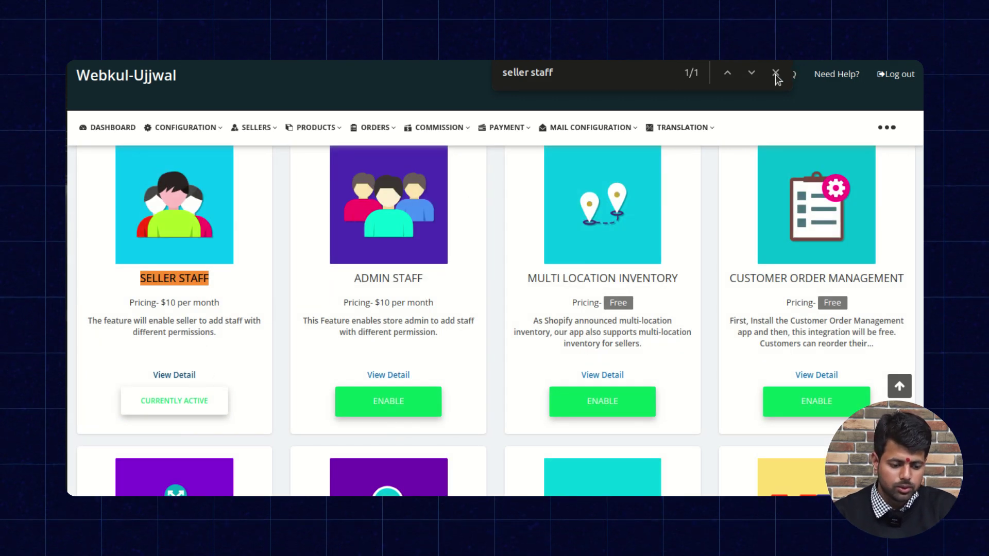
{"action": "mouse_move", "coordinate": [185, 127]}
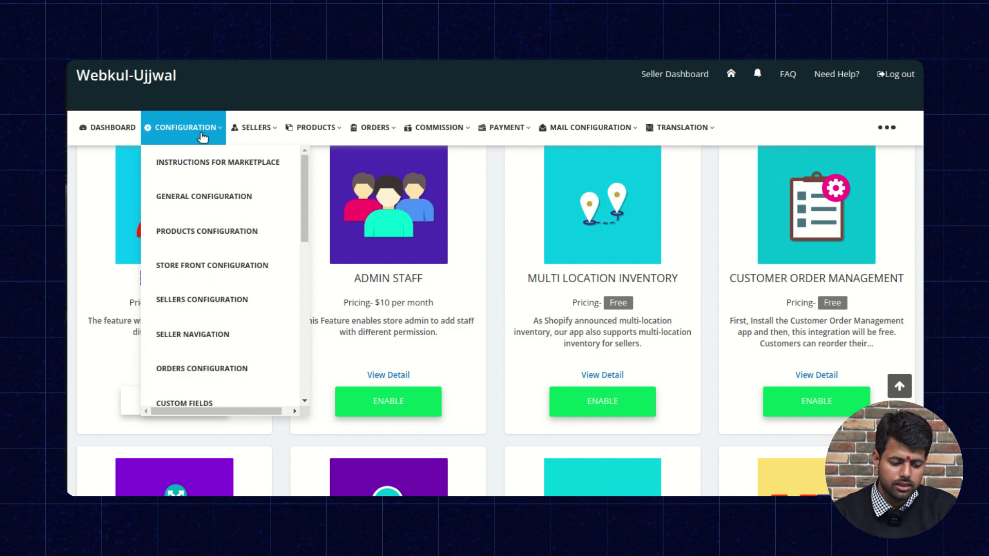
Step: Save Sellers Configuration with 'Allow Seller to Add Staff' left enabled
{"action": "left_click", "coordinate": [213, 304]}
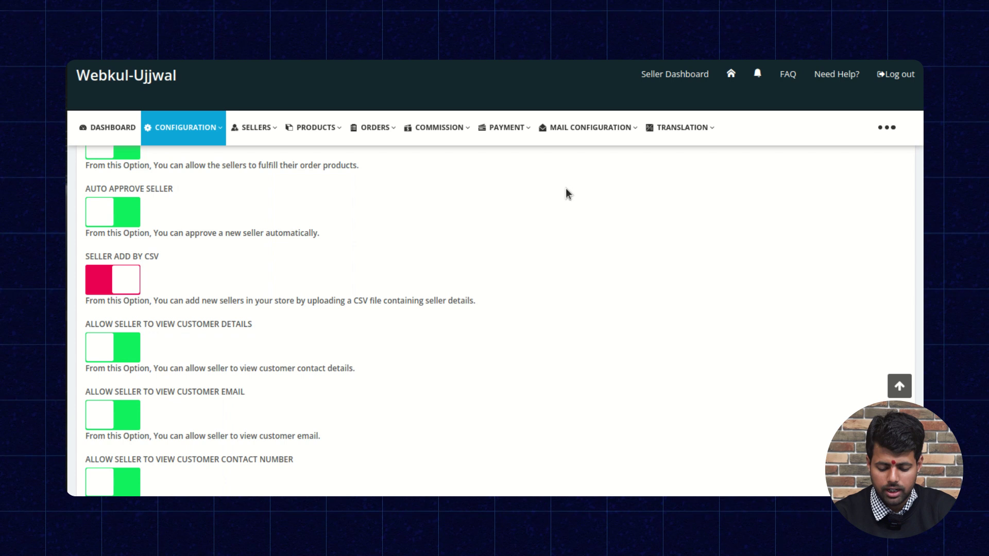
{"action": "key", "text": "ctrl+f"}
{"action": "type", "text": "st"}
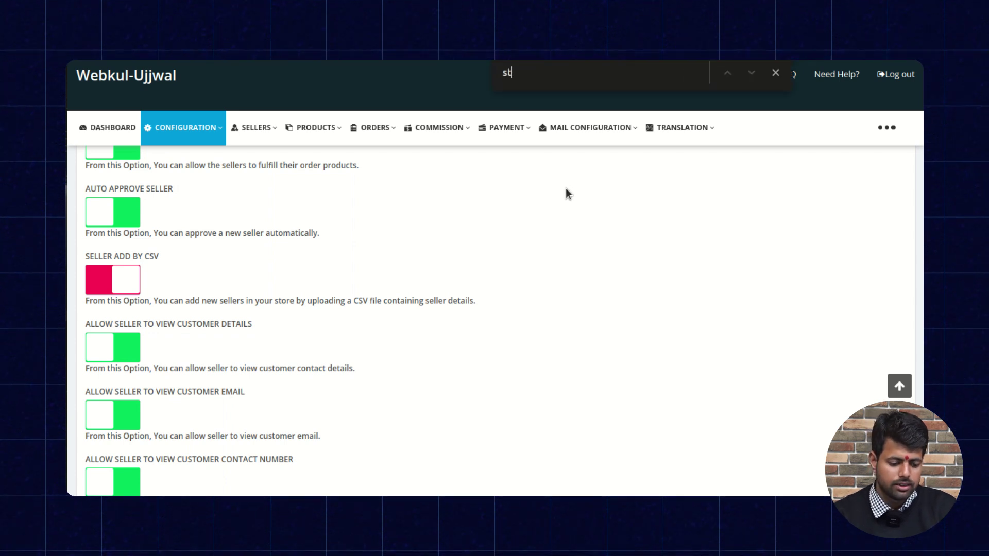
{"action": "type", "text": "aff"}
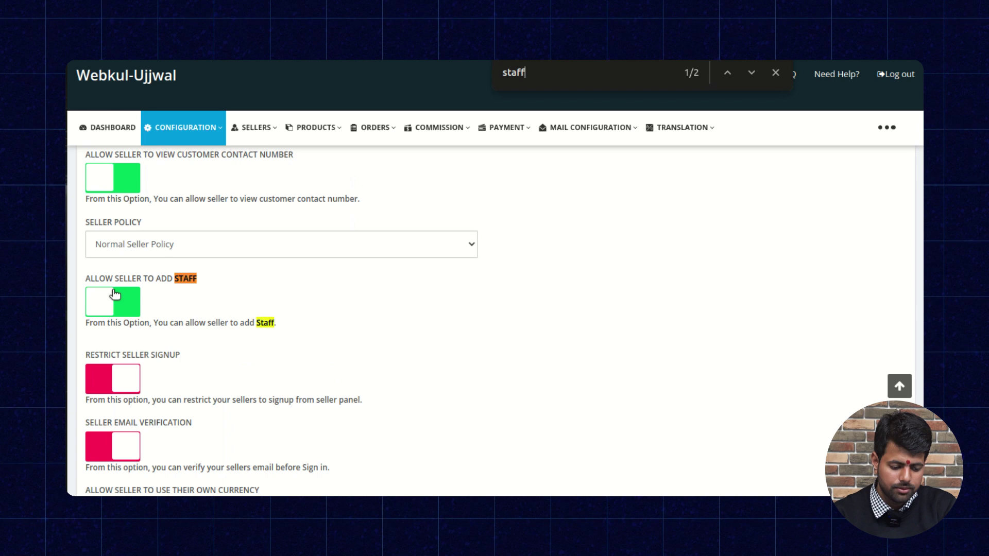
{"action": "scroll", "coordinate": [124, 302], "scroll_direction": "down", "scroll_amount": 3}
{"action": "scroll", "coordinate": [131, 307], "scroll_direction": "down", "scroll_amount": 5}
{"action": "scroll", "coordinate": [138, 333], "scroll_direction": "down", "scroll_amount": 3}
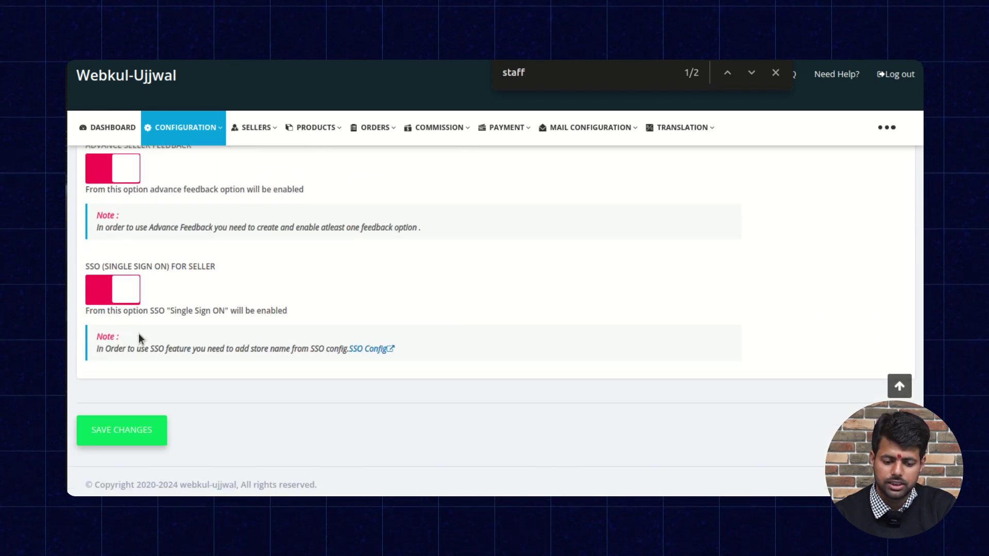
{"action": "left_click", "coordinate": [125, 425]}
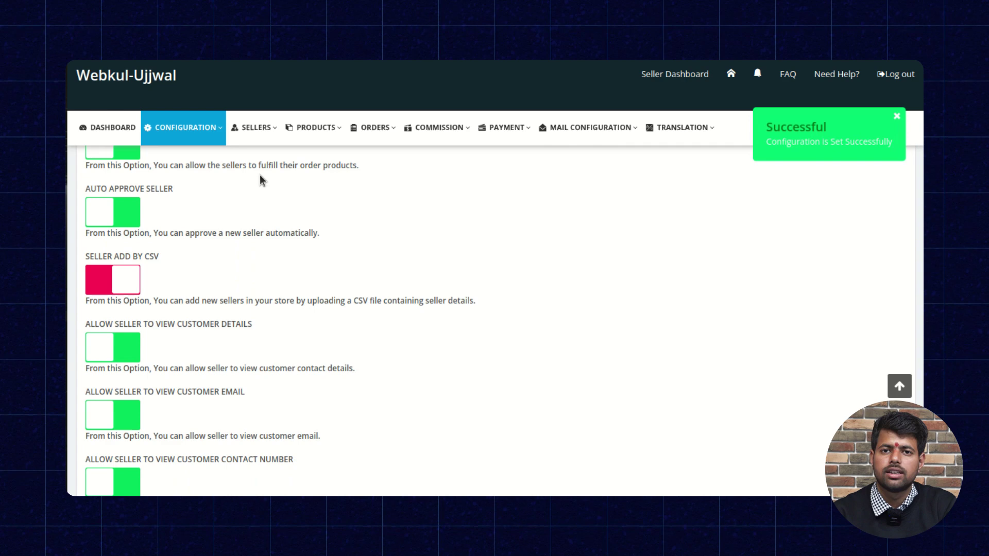
{"action": "left_click", "coordinate": [257, 130]}
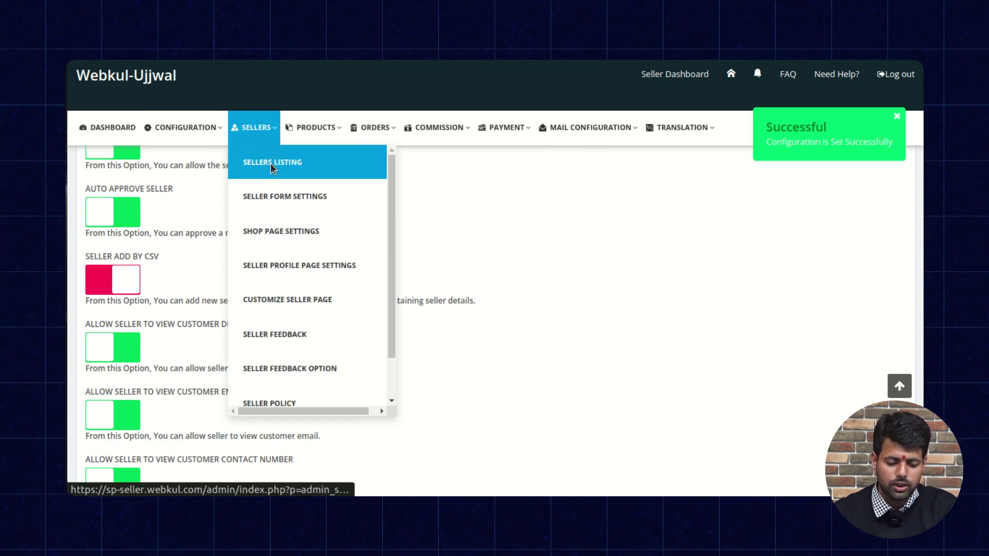
Step: View the Unbelievable seller's staff list of two active members, then go to Seller Dashboard
{"action": "left_click", "coordinate": [271, 163]}
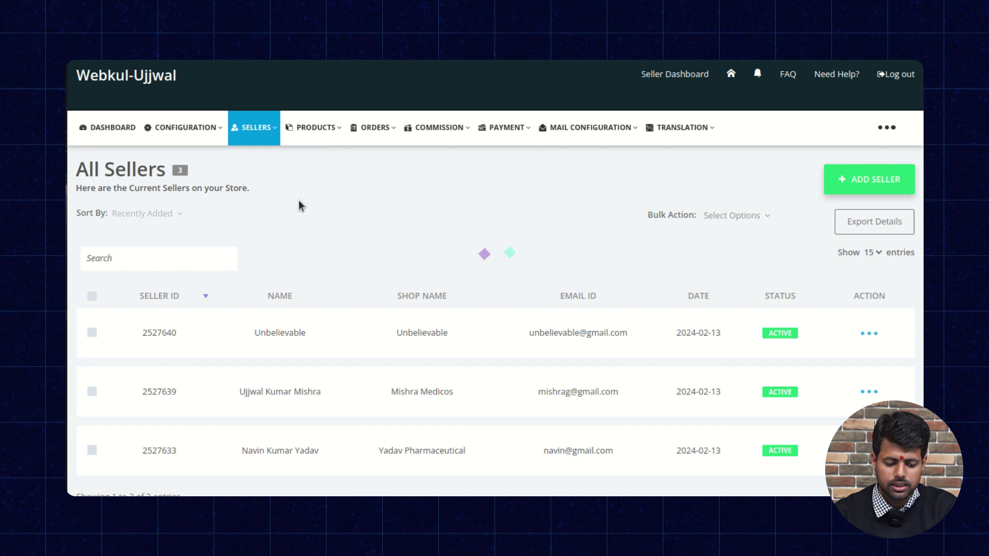
{"action": "scroll", "coordinate": [357, 237], "scroll_direction": "down", "scroll_amount": 2}
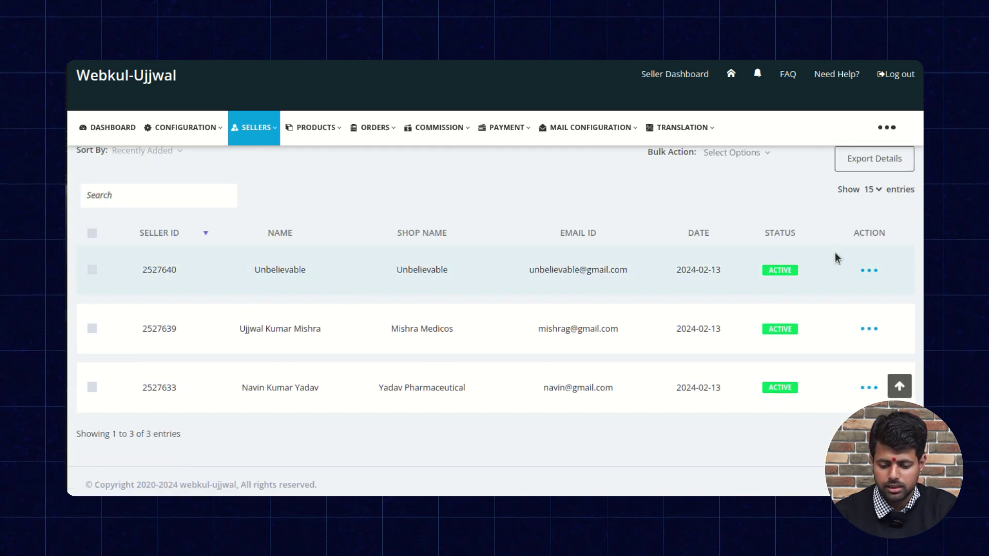
{"action": "left_click", "coordinate": [878, 271]}
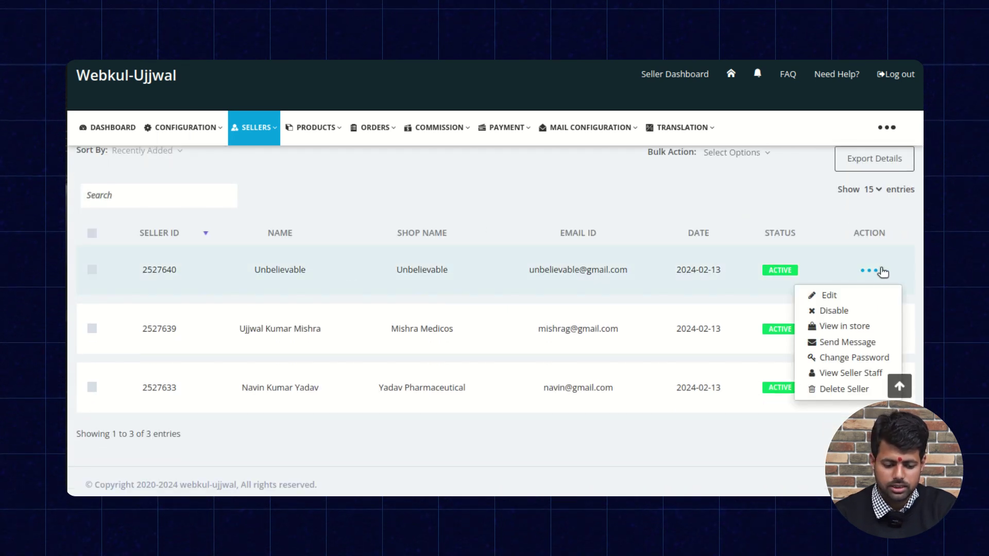
{"action": "left_click", "coordinate": [850, 372]}
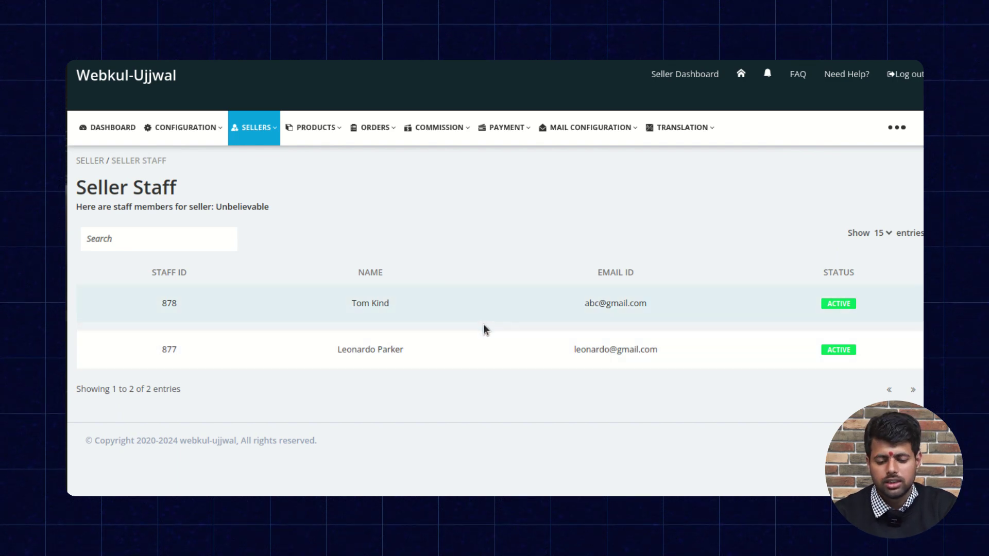
{"action": "left_click", "coordinate": [699, 78]}
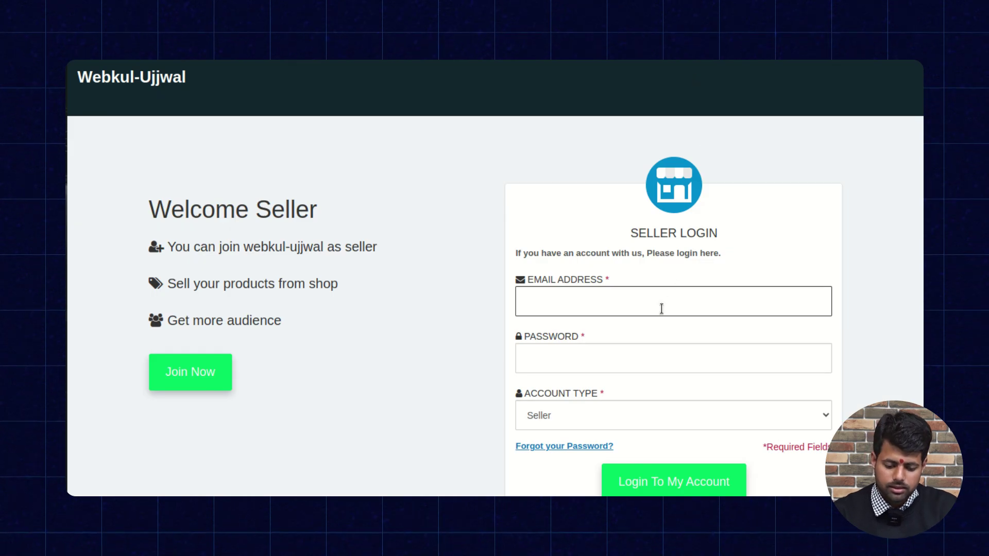
Step: Log in as the Unbelievable seller with the saved email and reach Profile > My Staff
{"action": "left_click", "coordinate": [665, 301]}
{"action": "left_click", "coordinate": [650, 338]}
{"action": "left_click", "coordinate": [622, 356]}
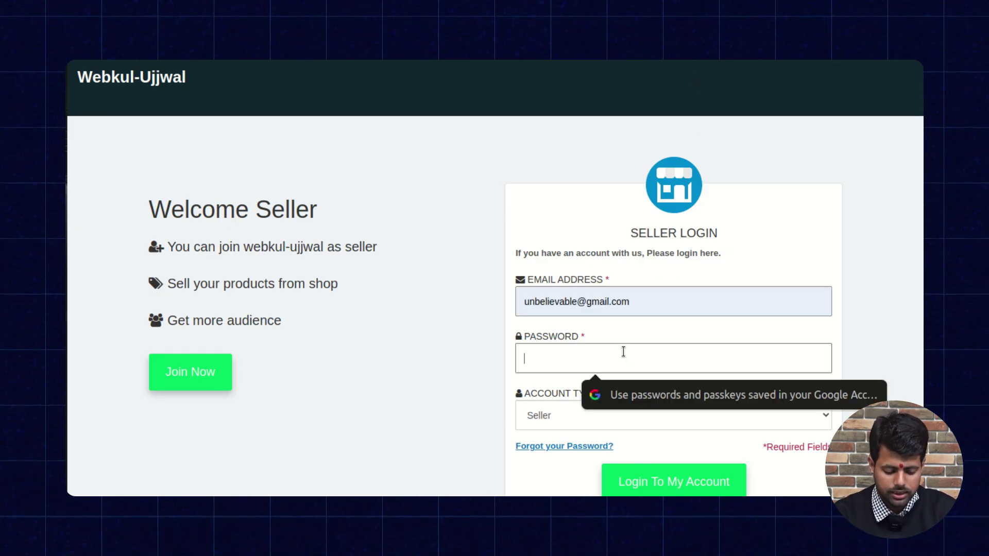
{"action": "type", "text": "a******"}
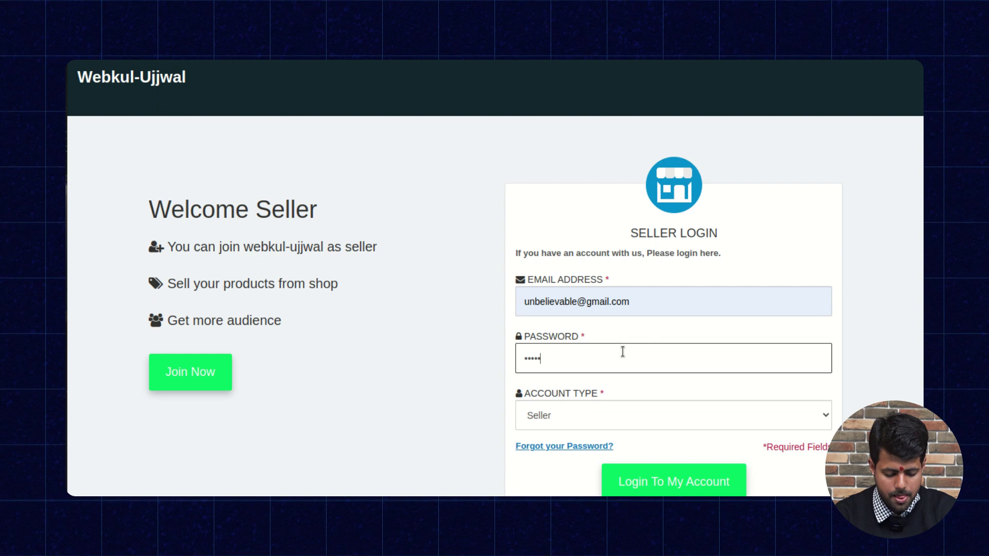
{"action": "type", "text": "**"}
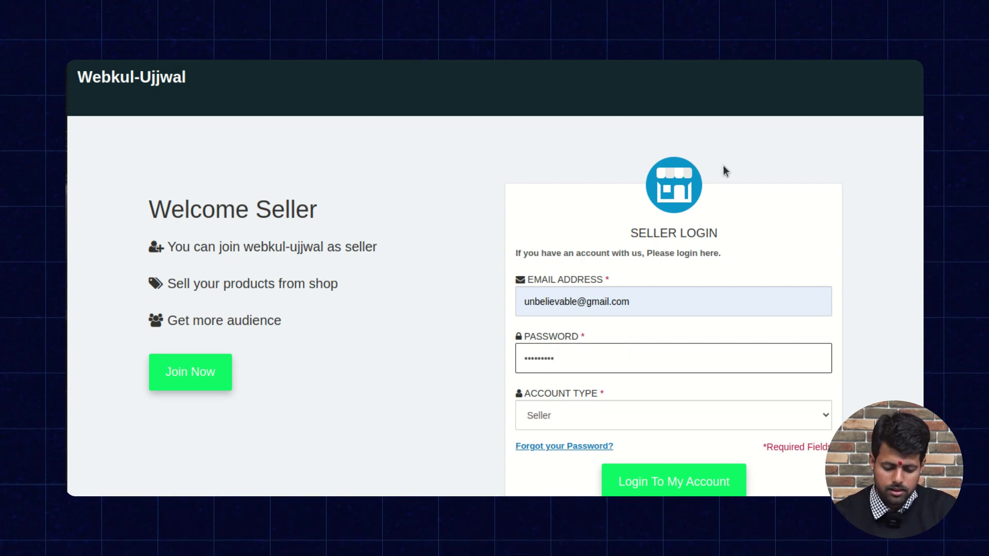
{"action": "key", "text": "Return"}
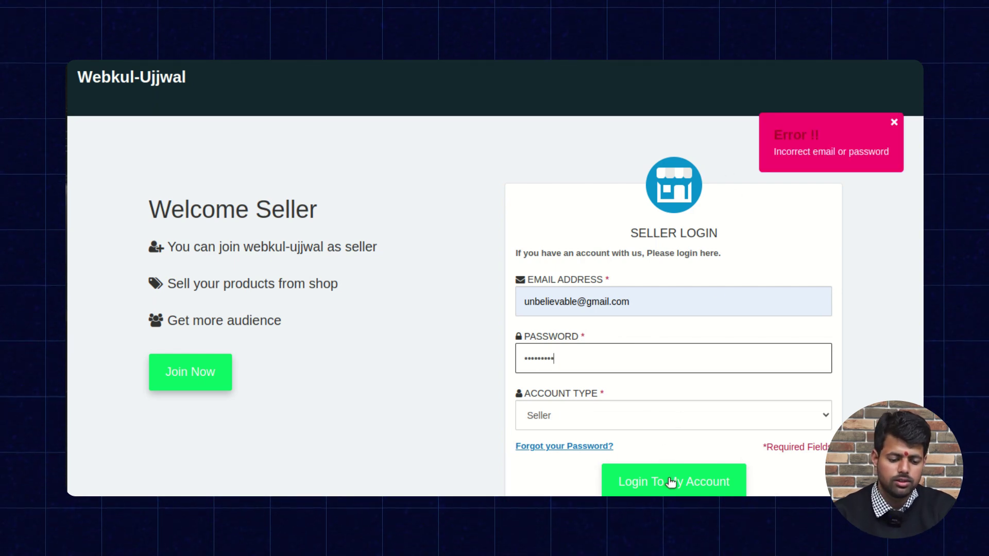
{"action": "left_click", "coordinate": [671, 482]}
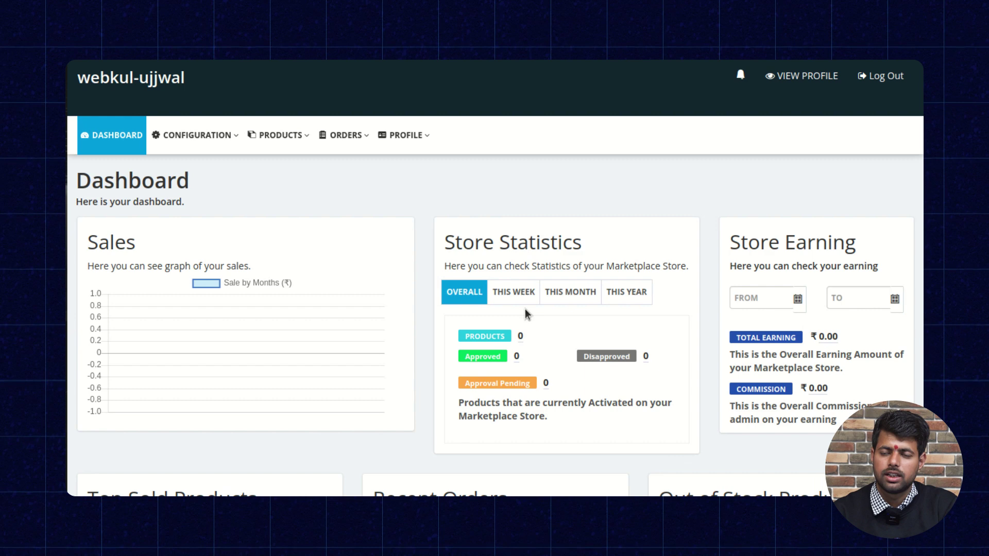
{"action": "left_click", "coordinate": [406, 134]}
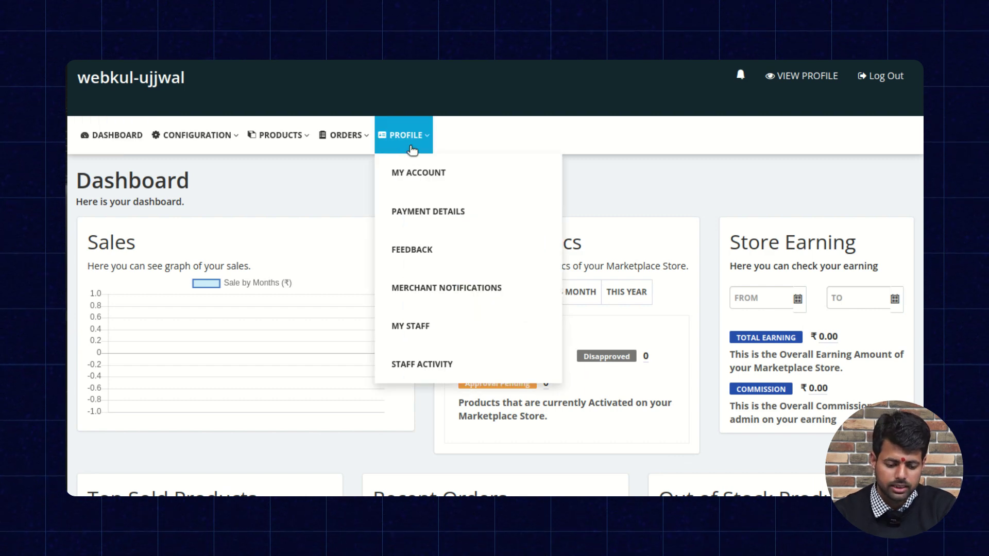
{"action": "left_click", "coordinate": [449, 324]}
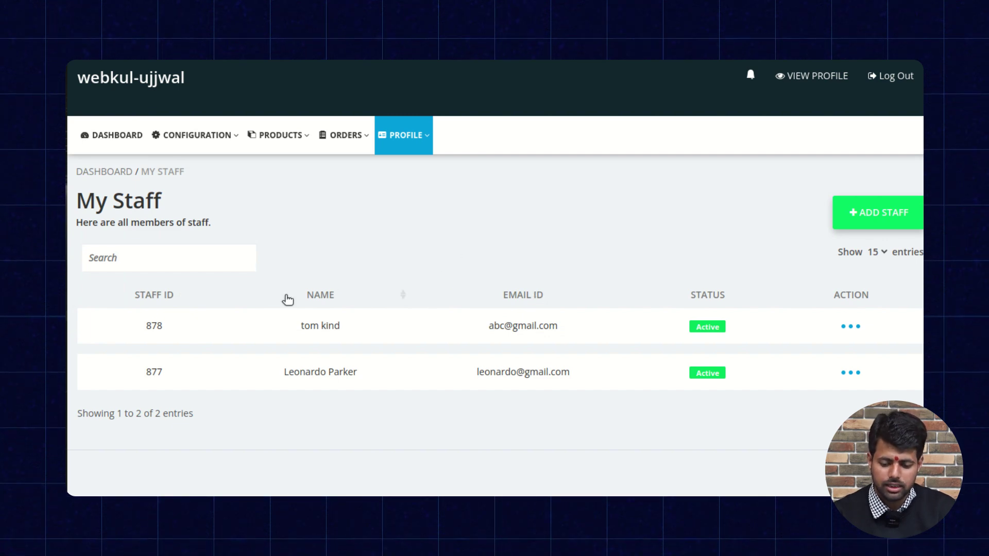
Step: Enter the new staff member's first name, last name, email, password and password confirmation
{"action": "left_click", "coordinate": [871, 218]}
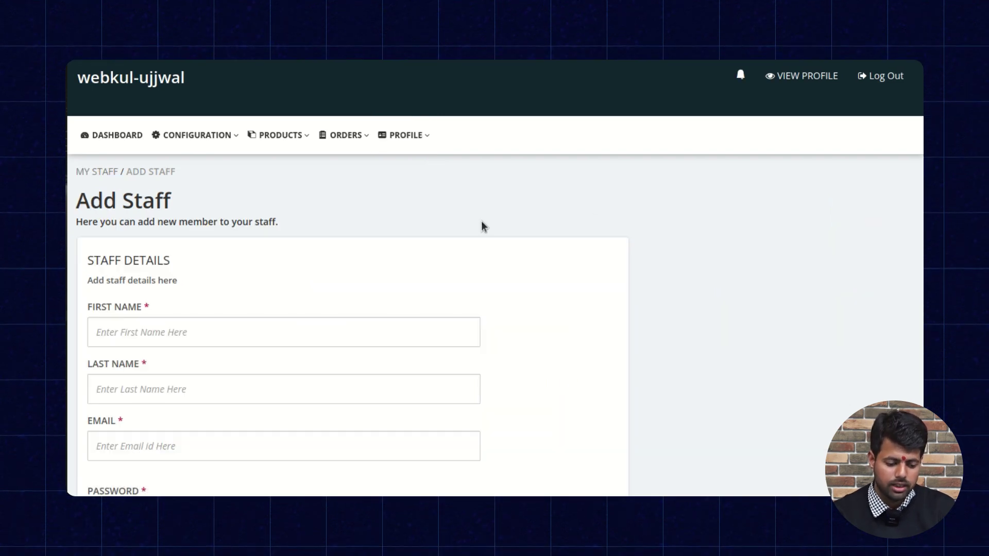
{"action": "left_click", "coordinate": [364, 330]}
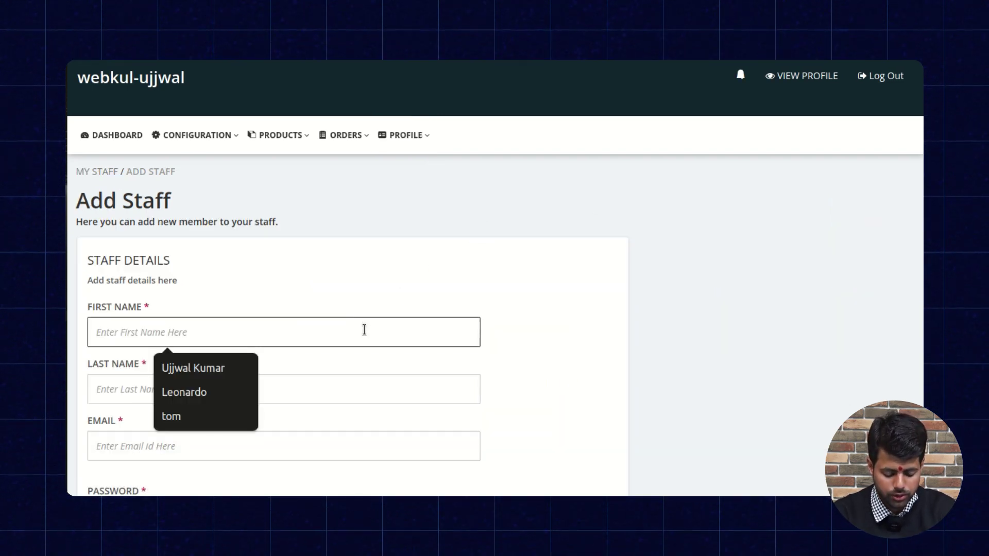
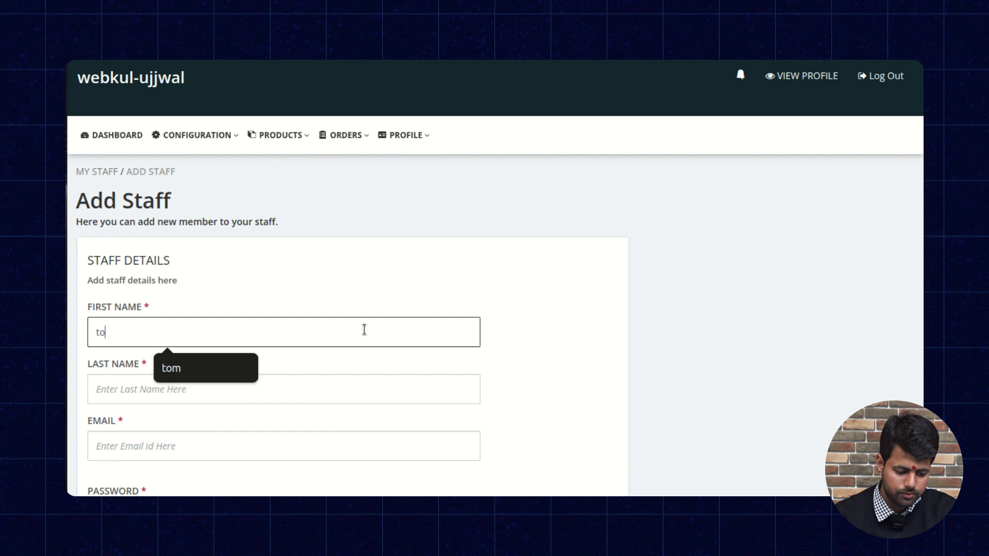
{"action": "left_click", "coordinate": [290, 393]}
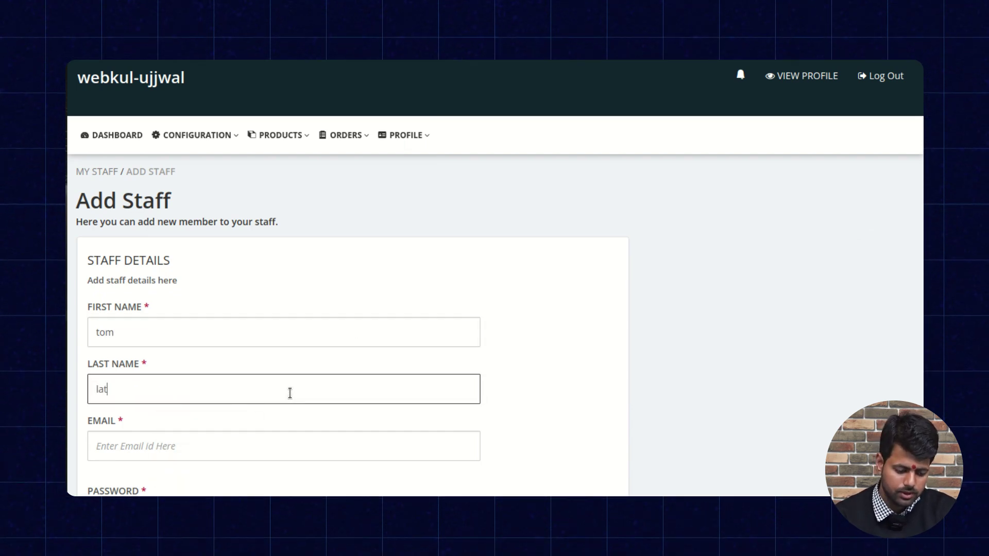
{"action": "left_click", "coordinate": [147, 444]}
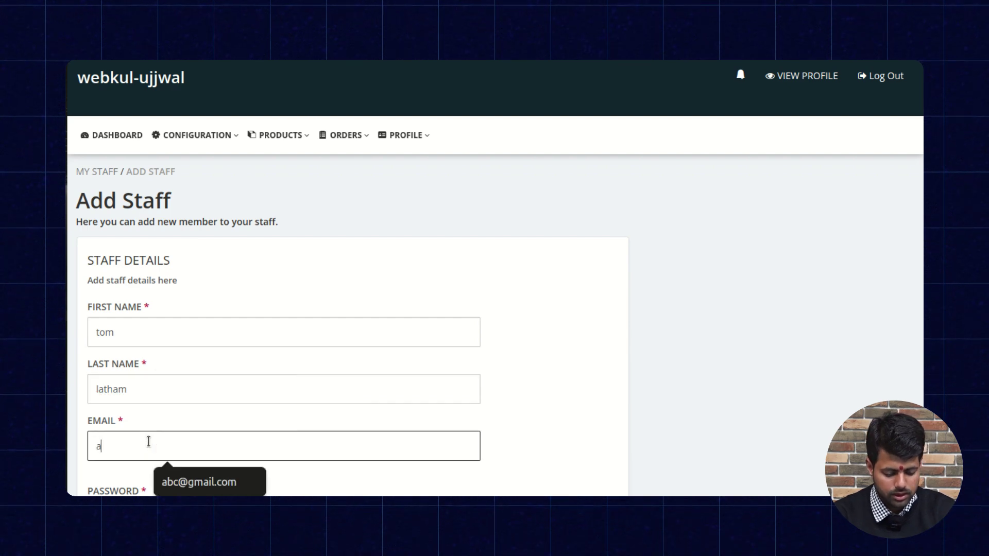
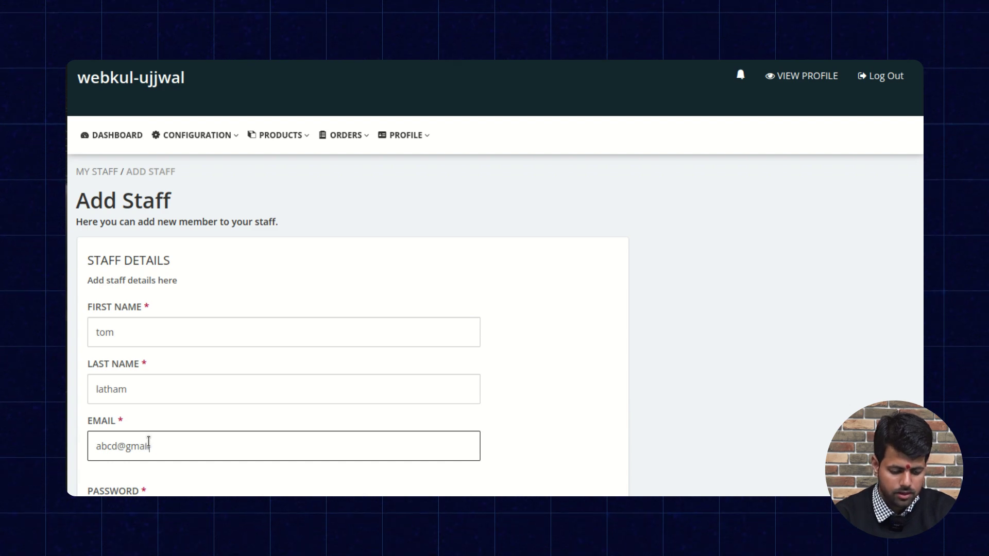
{"action": "scroll", "coordinate": [149, 442], "scroll_direction": "down", "scroll_amount": 3}
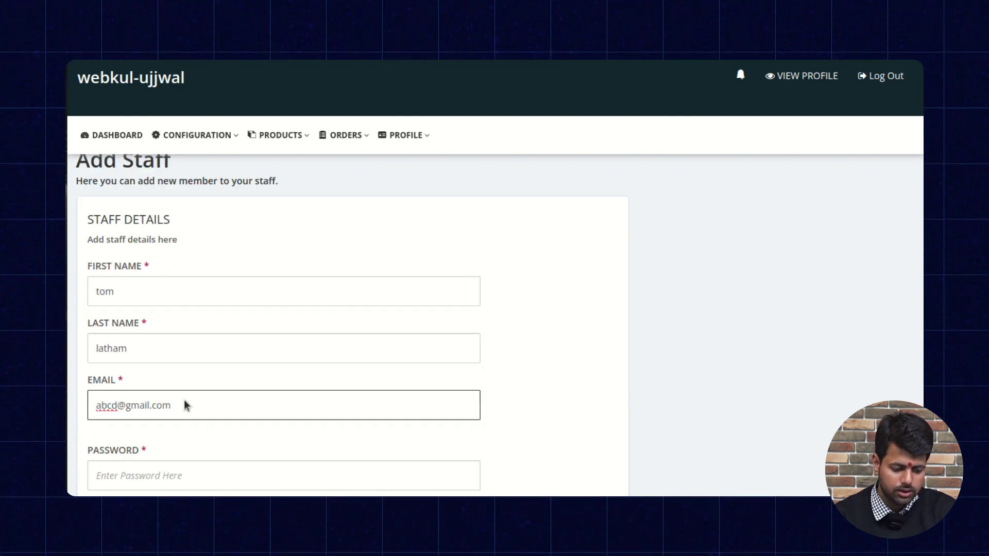
{"action": "scroll", "coordinate": [162, 371], "scroll_direction": "down", "scroll_amount": 3}
{"action": "left_click", "coordinate": [175, 270]}
{"action": "type", "text": "ab"}
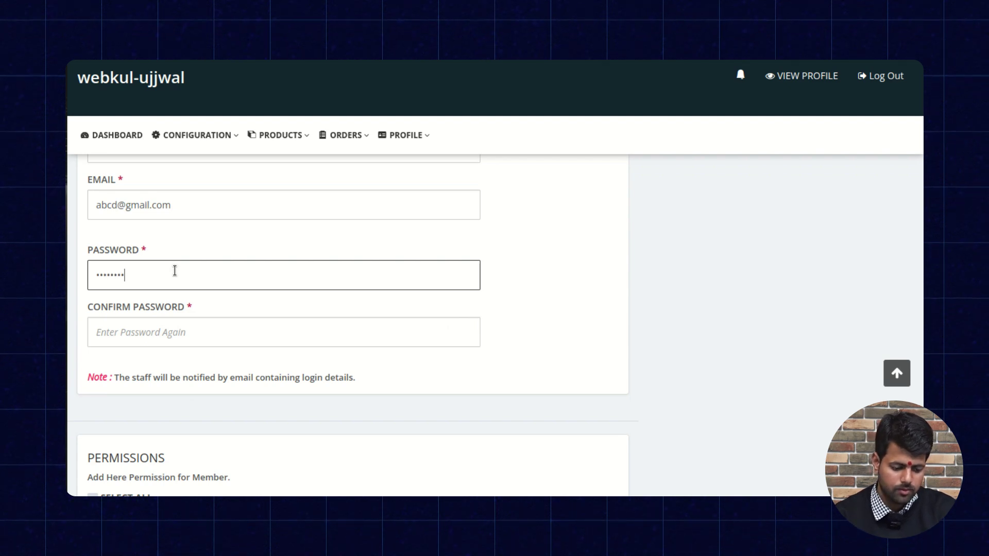
{"action": "left_click", "coordinate": [201, 331]}
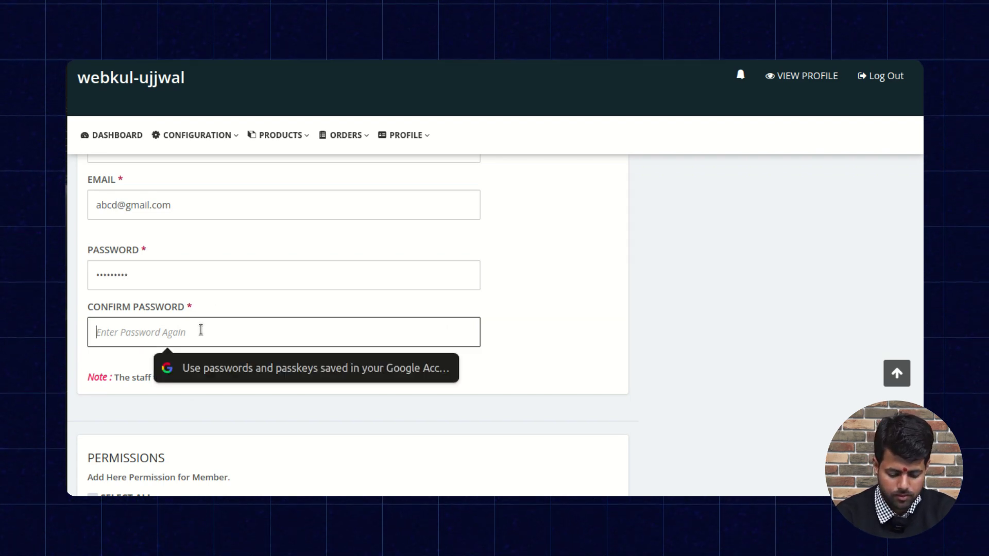
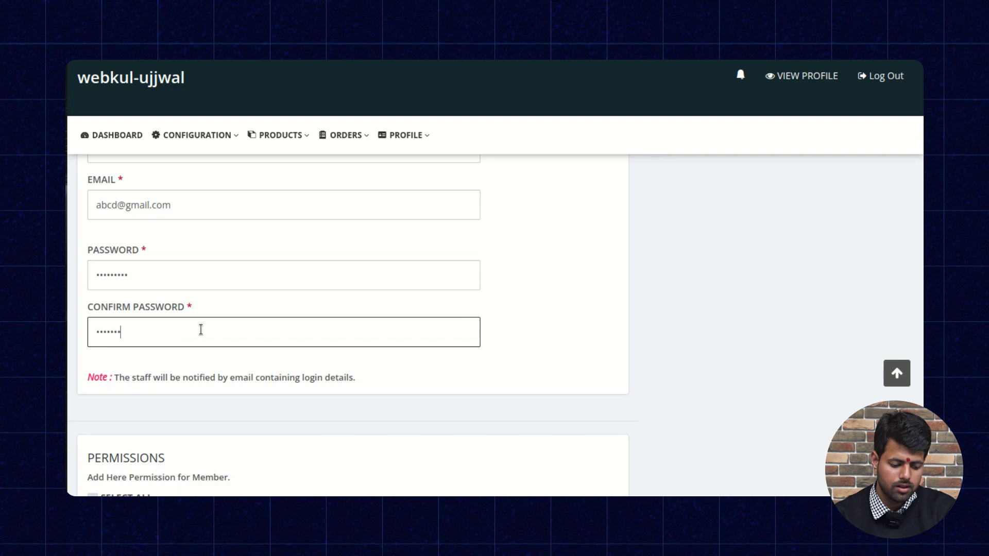
{"action": "scroll", "coordinate": [201, 329], "scroll_direction": "down", "scroll_amount": 2}
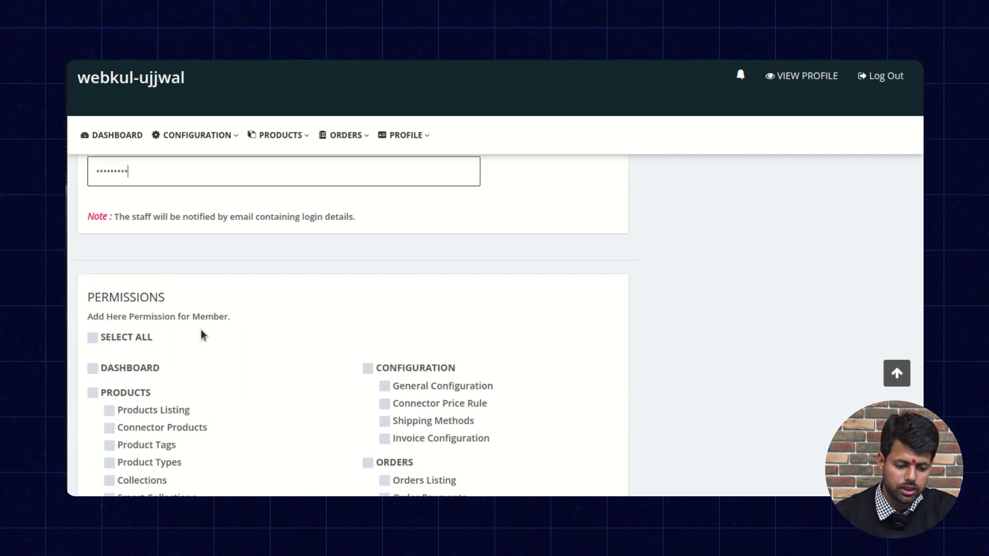
{"action": "scroll", "coordinate": [260, 303], "scroll_direction": "down", "scroll_amount": 1}
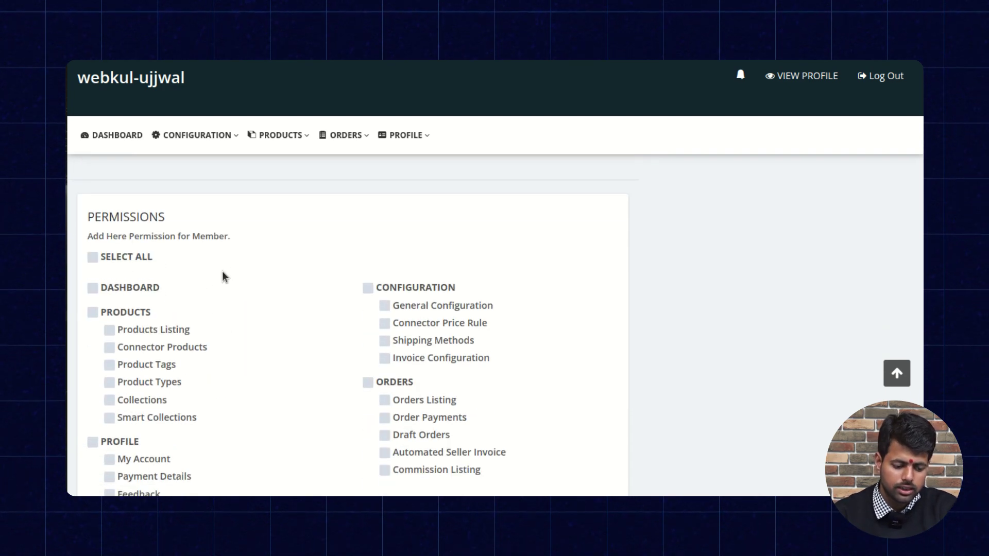
Step: Grant Products permissions except Product Types: Listing, Connector Products, Tags, Collections, Smart Collections
{"action": "left_click", "coordinate": [94, 258]}
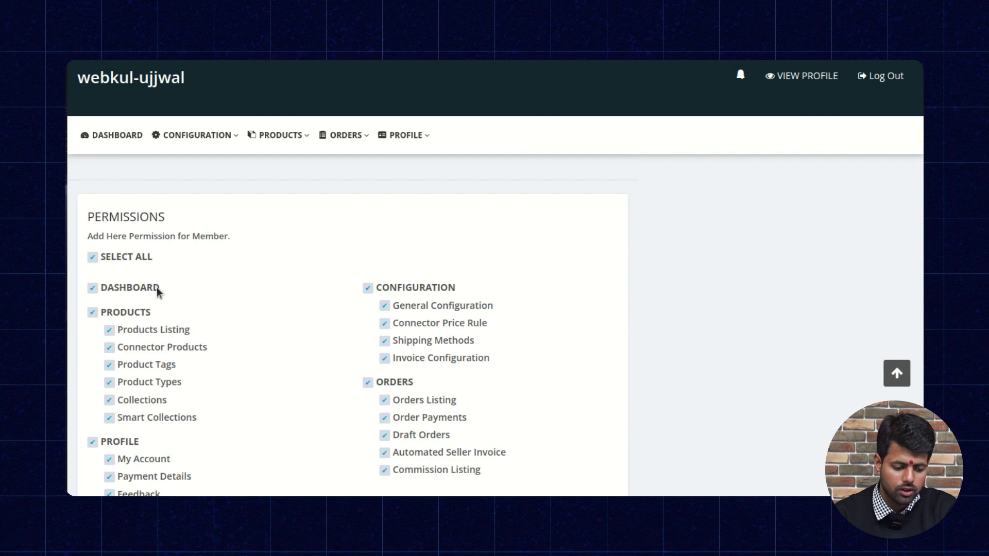
{"action": "left_click", "coordinate": [94, 257]}
{"action": "left_click", "coordinate": [93, 312]}
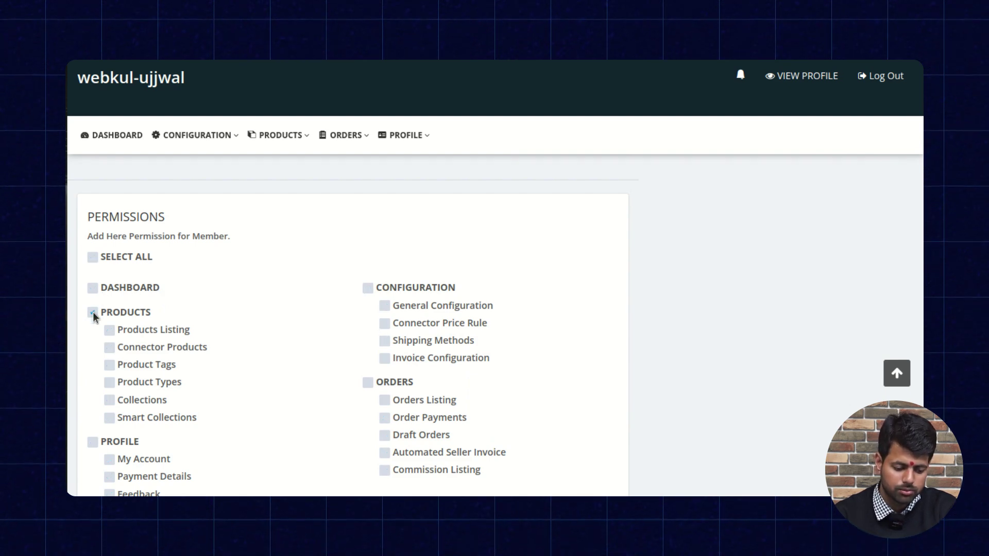
{"action": "left_click", "coordinate": [109, 330]}
{"action": "left_click", "coordinate": [108, 346]}
{"action": "left_click", "coordinate": [109, 364]}
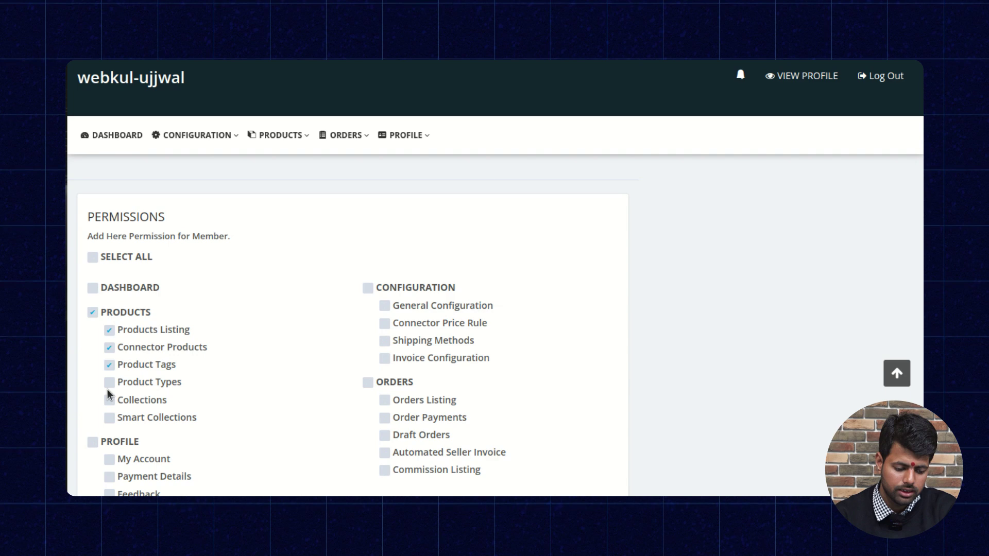
{"action": "left_click", "coordinate": [109, 399]}
{"action": "left_click", "coordinate": [108, 417]}
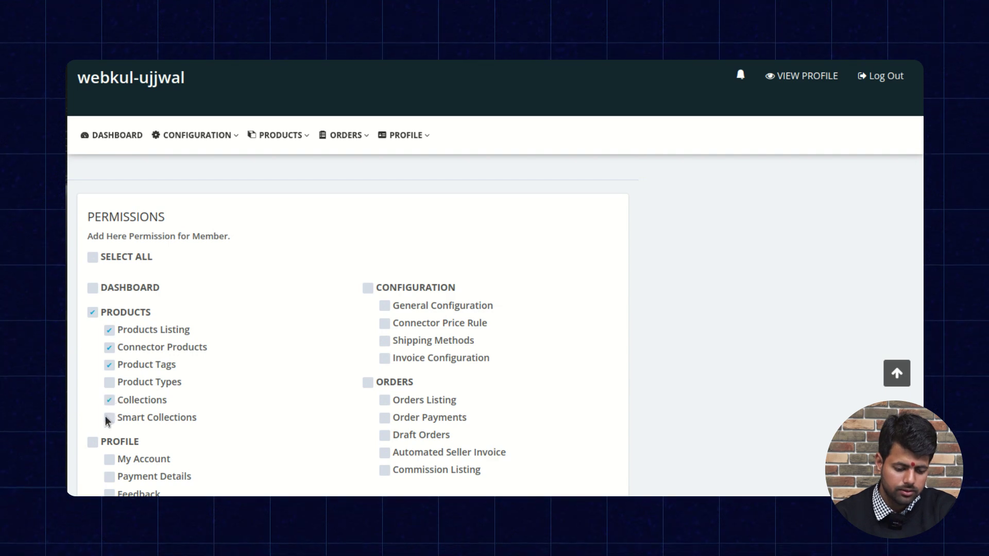
{"action": "scroll", "coordinate": [219, 353], "scroll_direction": "down", "scroll_amount": 1}
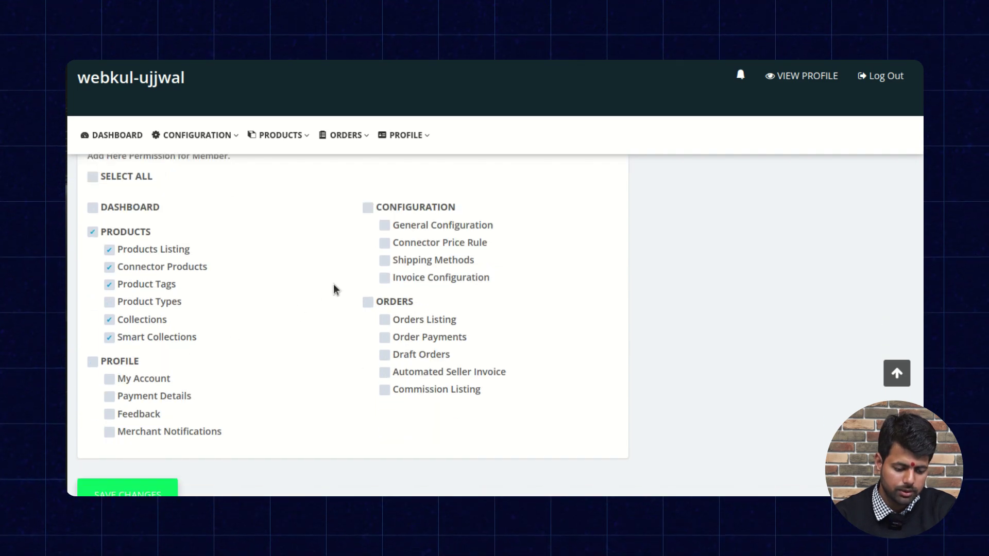
Step: Grant all Profile permissions, including My Account and Payment Details, and save the staff member
{"action": "left_click", "coordinate": [93, 361]}
{"action": "left_click", "coordinate": [109, 379]}
{"action": "left_click", "coordinate": [109, 396]}
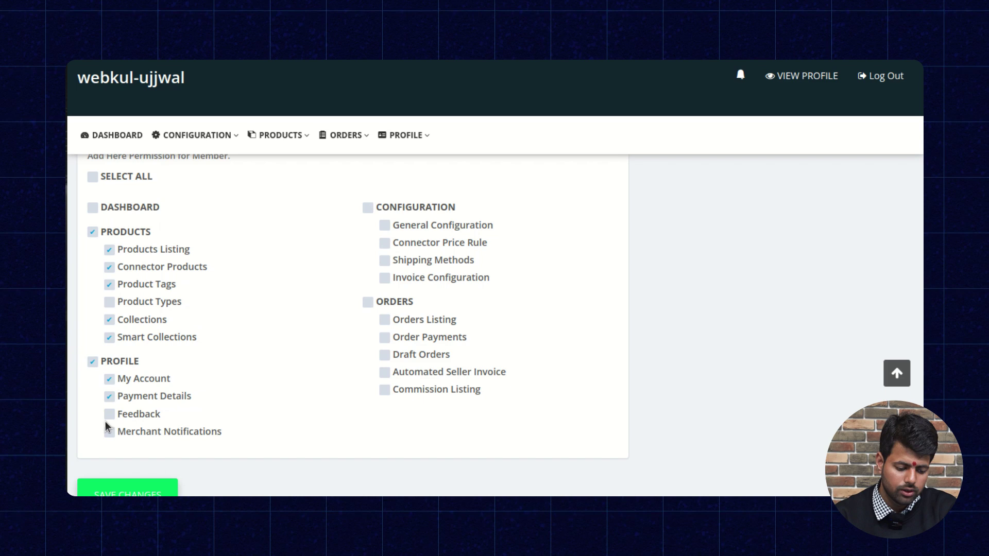
{"action": "left_click", "coordinate": [110, 432]}
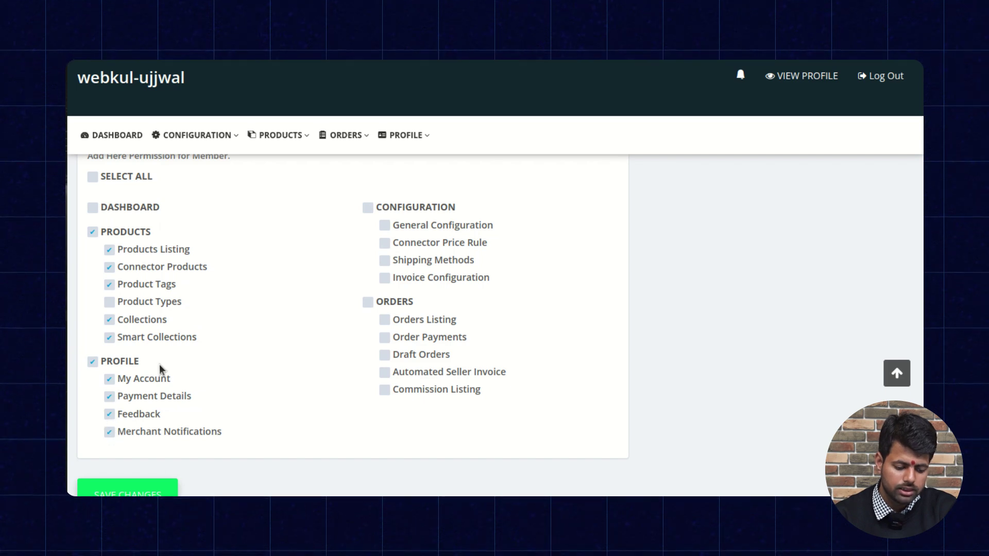
{"action": "scroll", "coordinate": [160, 364], "scroll_direction": "down", "scroll_amount": 1}
{"action": "left_click", "coordinate": [141, 423]}
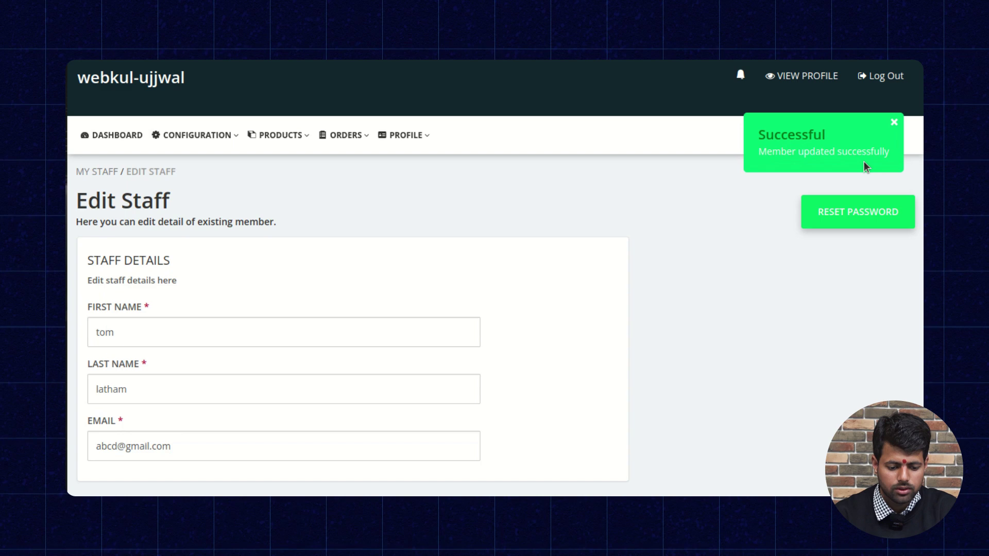
Step: Open the PROFILE menu to reach Staff Activity
{"action": "left_click", "coordinate": [418, 134]}
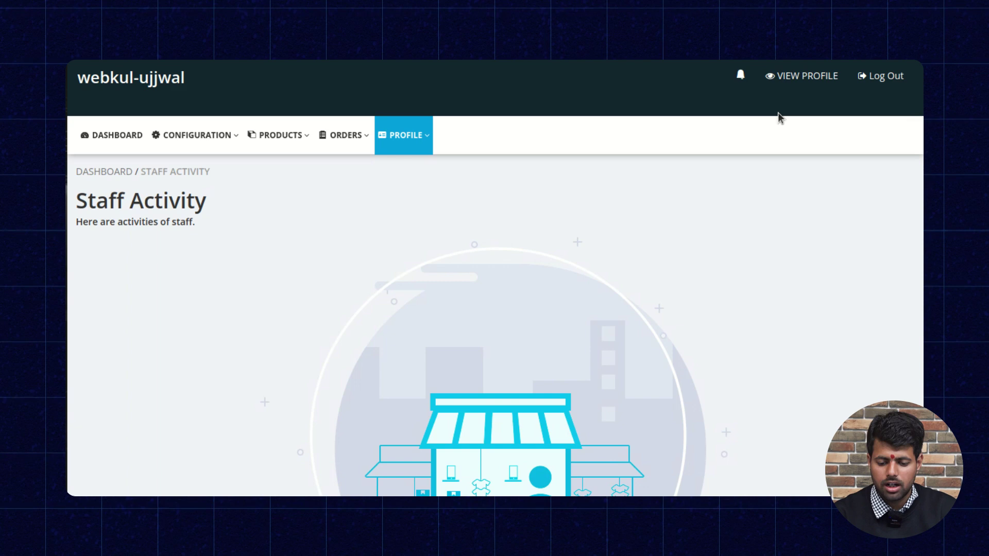
Step: Log out of the seller account, then sign in with the staff email, password and Staff account type
{"action": "left_click", "coordinate": [887, 75]}
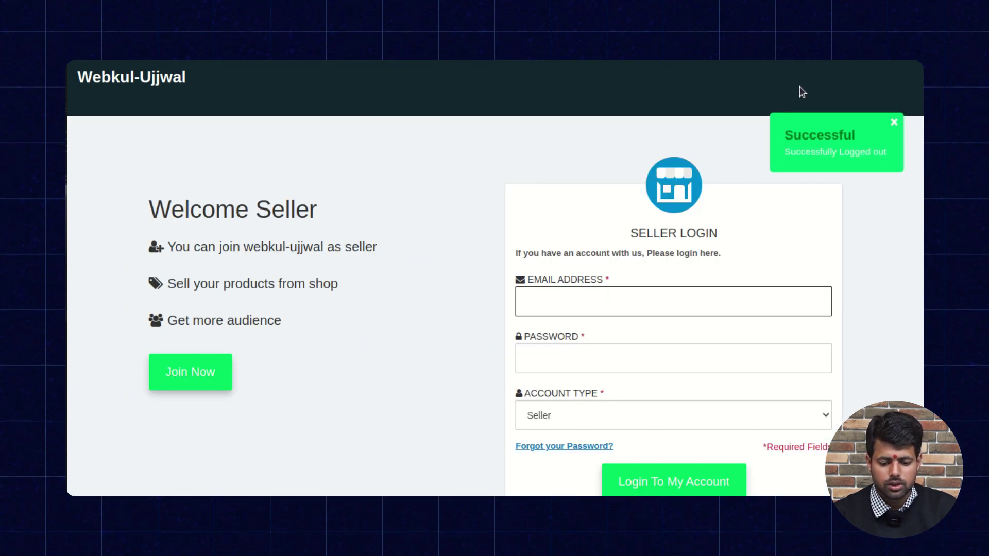
{"action": "scroll", "coordinate": [541, 232], "scroll_direction": "down", "scroll_amount": 2}
{"action": "scroll", "coordinate": [616, 297], "scroll_direction": "down", "scroll_amount": 1}
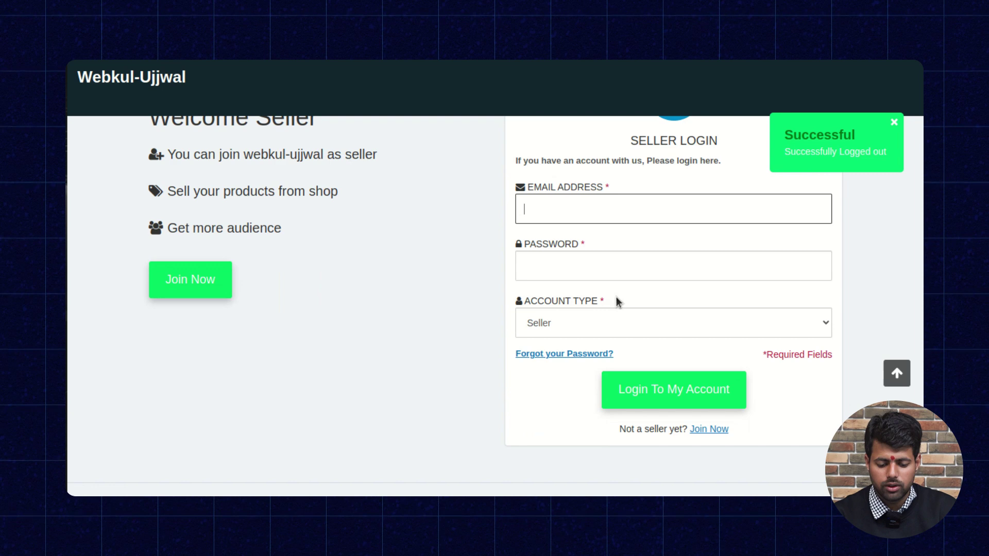
{"action": "left_click", "coordinate": [609, 325]}
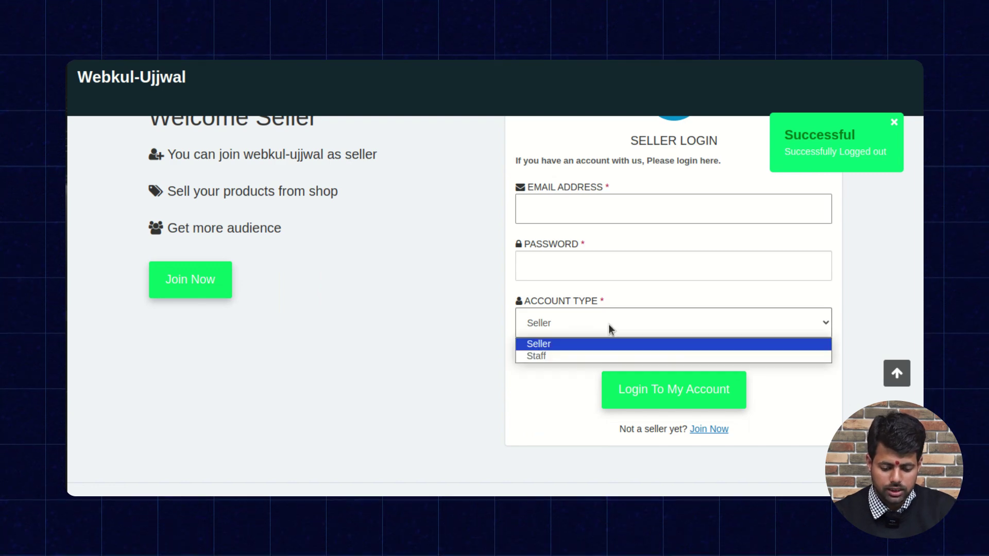
{"action": "left_click", "coordinate": [594, 354]}
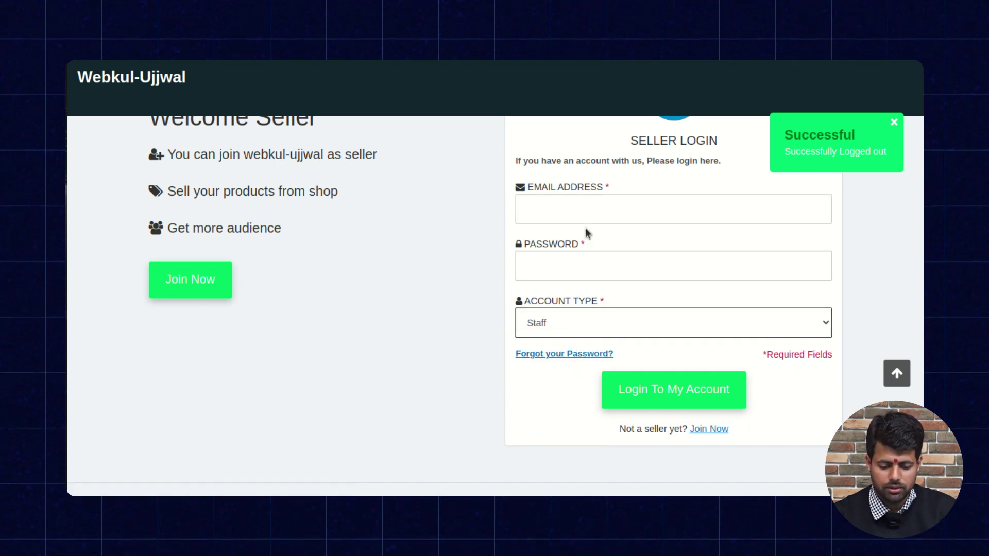
{"action": "left_click", "coordinate": [581, 210]}
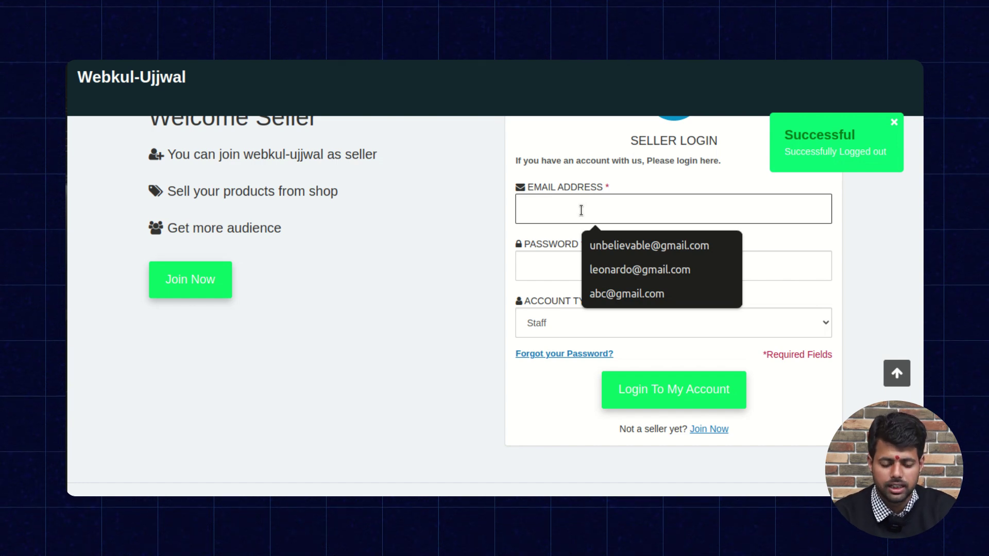
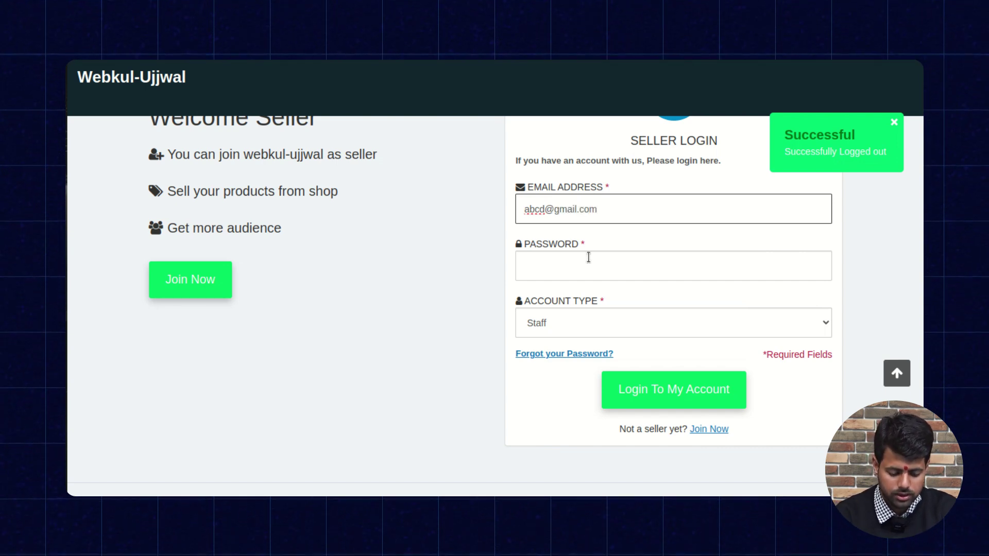
{"action": "left_click", "coordinate": [581, 267]}
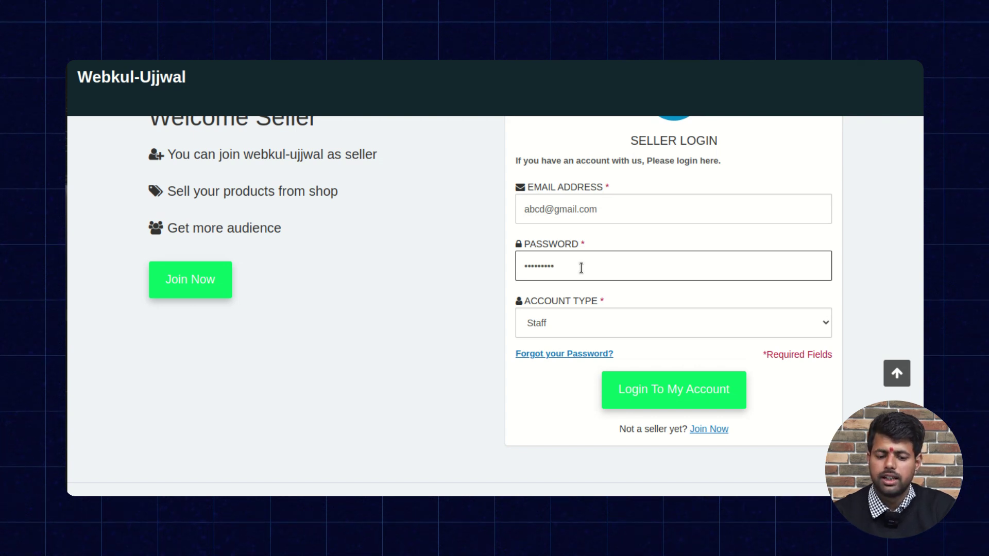
{"action": "left_click", "coordinate": [648, 396]}
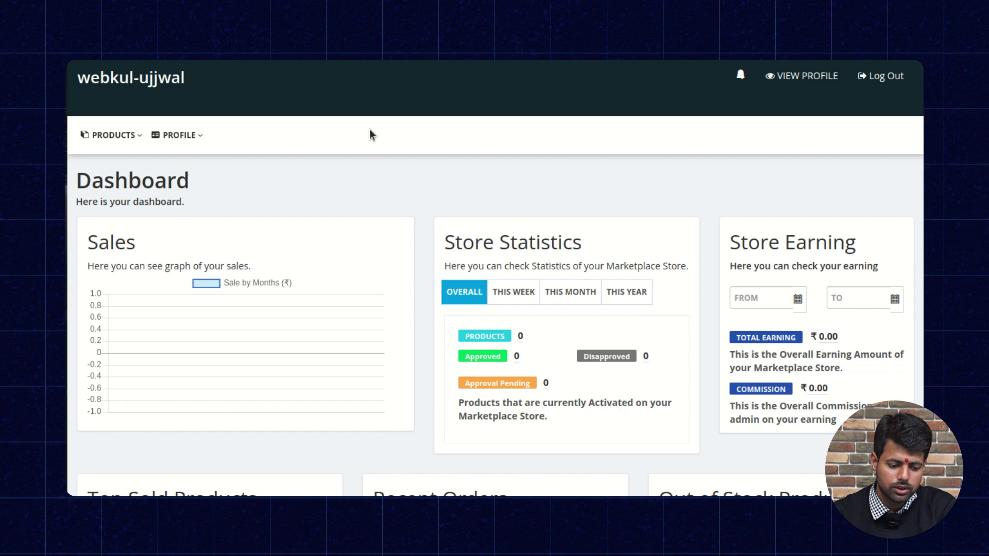
Step: Check the staff account's PRODUCTS menu options, then log out
{"action": "left_click", "coordinate": [114, 134]}
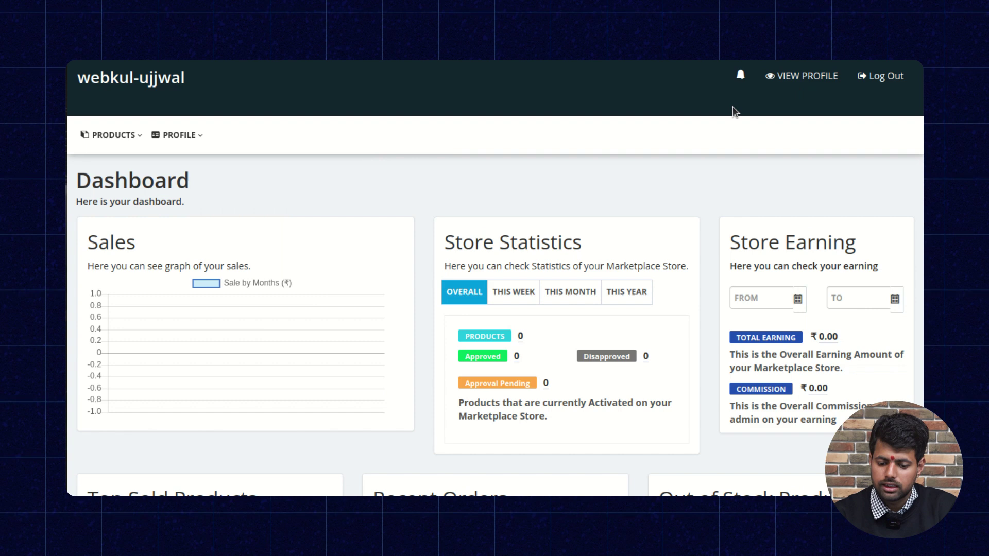
{"action": "left_click", "coordinate": [881, 75]}
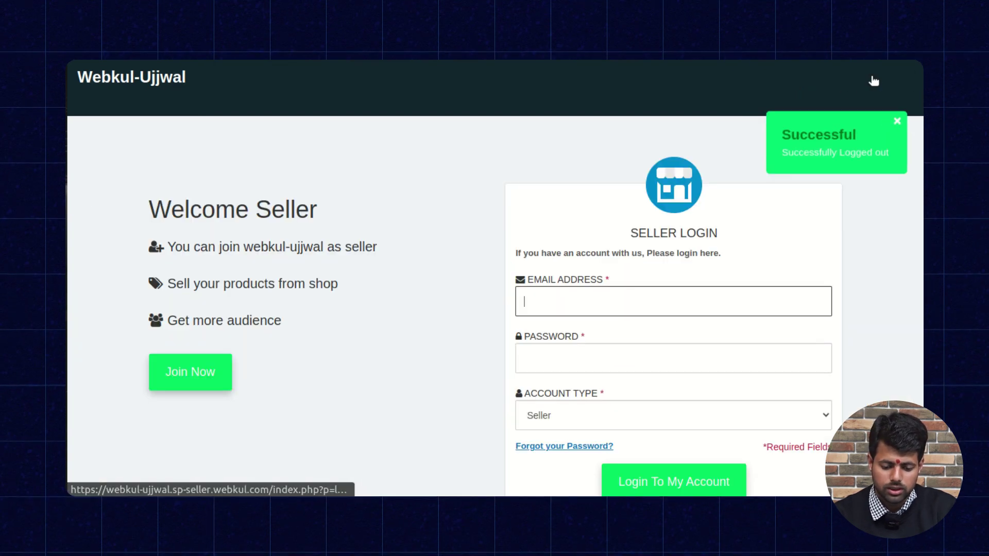
Step: Sign in with the autofilled email, the password and the Staff account type
{"action": "left_click", "coordinate": [645, 301]}
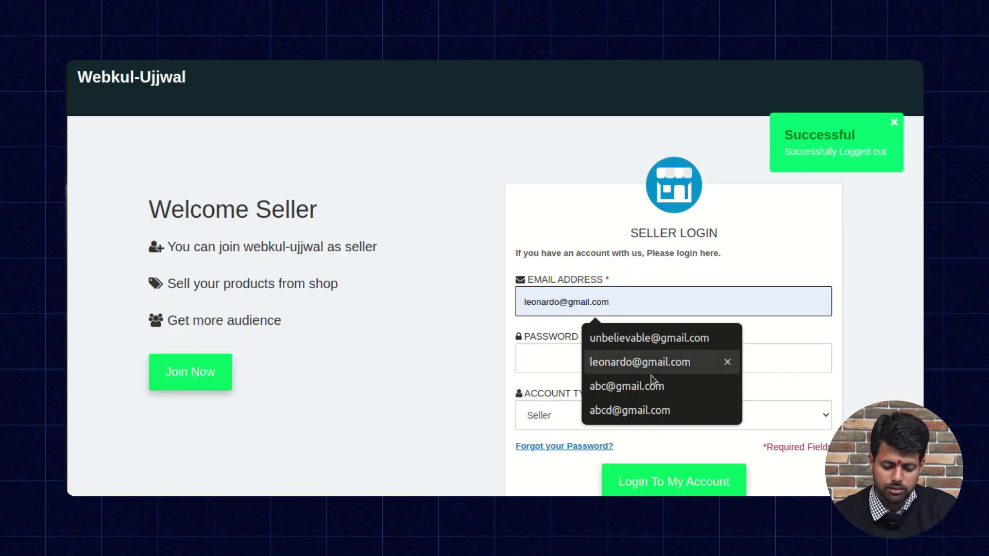
{"action": "left_click", "coordinate": [657, 362]}
{"action": "left_click", "coordinate": [628, 357]}
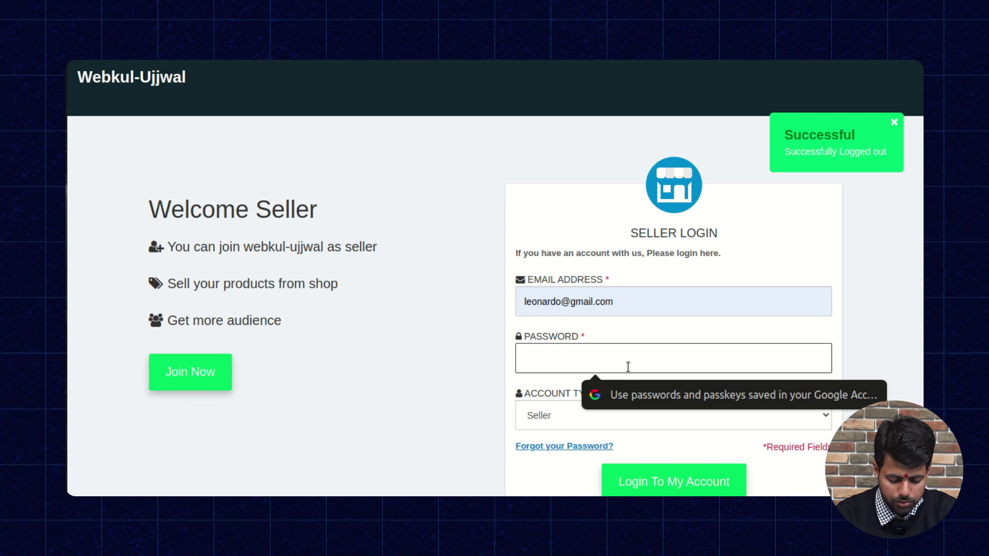
{"action": "type", "text": "••"}
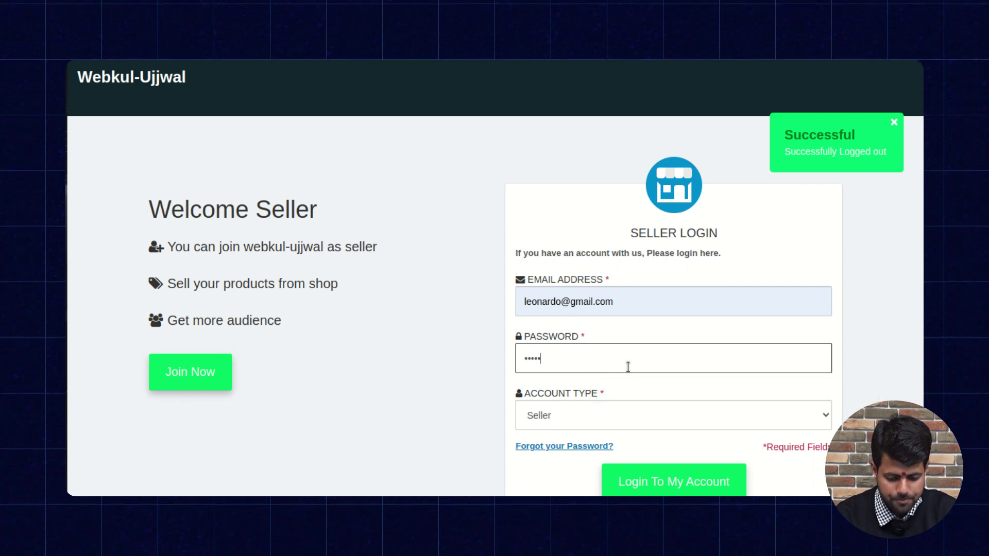
{"action": "type", "text": "•••"}
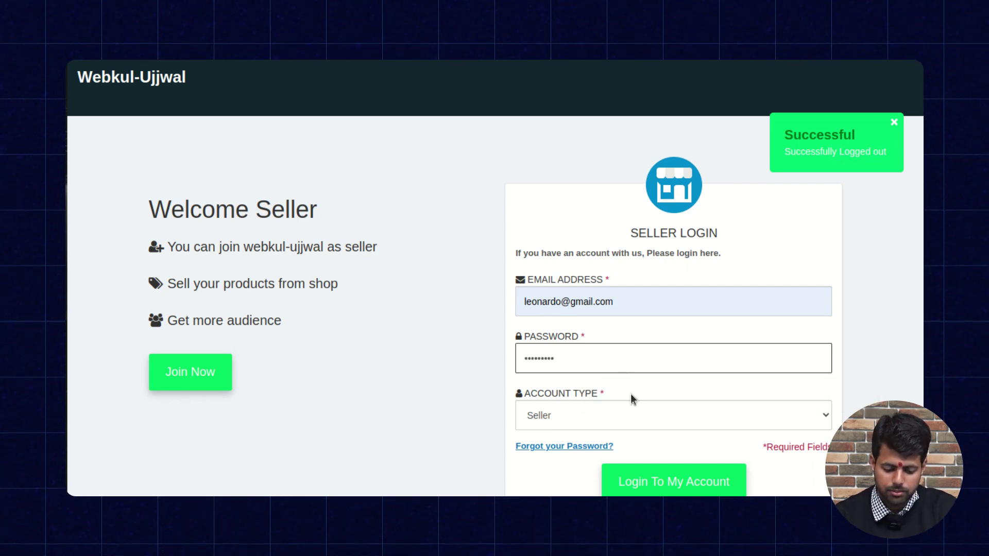
{"action": "left_click", "coordinate": [612, 415]}
{"action": "left_click", "coordinate": [604, 448]}
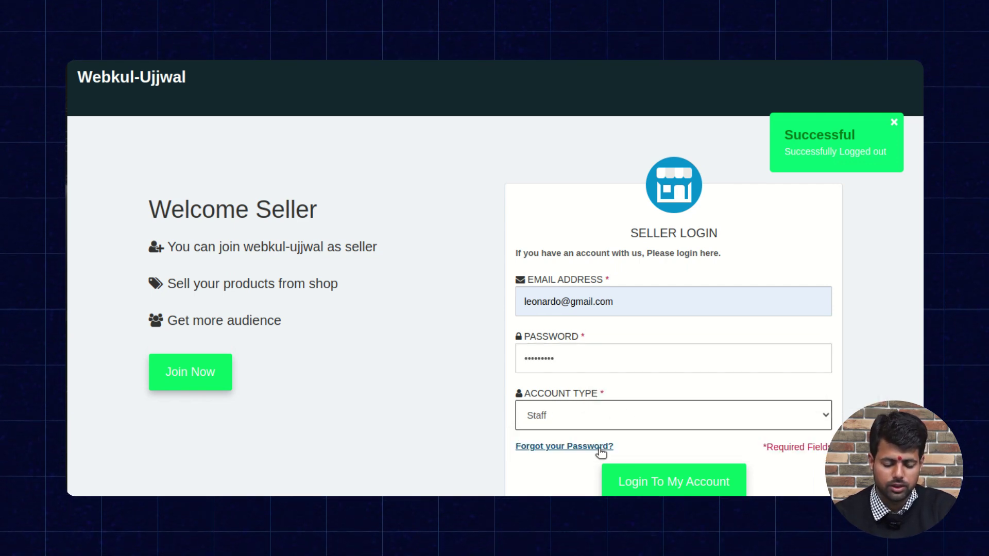
{"action": "left_click", "coordinate": [668, 481]}
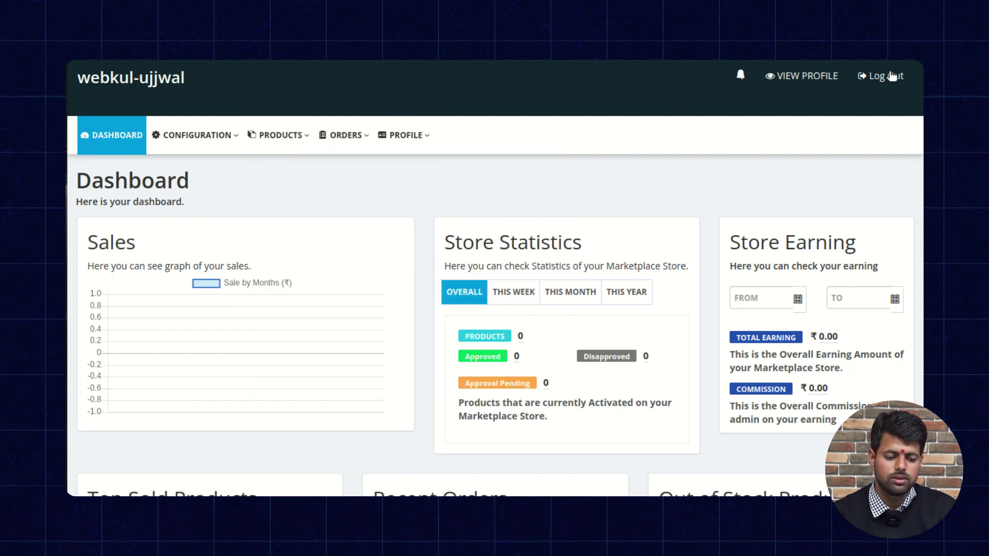
Step: Log out of the staff account and go back to the admin Instructions page
{"action": "left_click", "coordinate": [889, 75]}
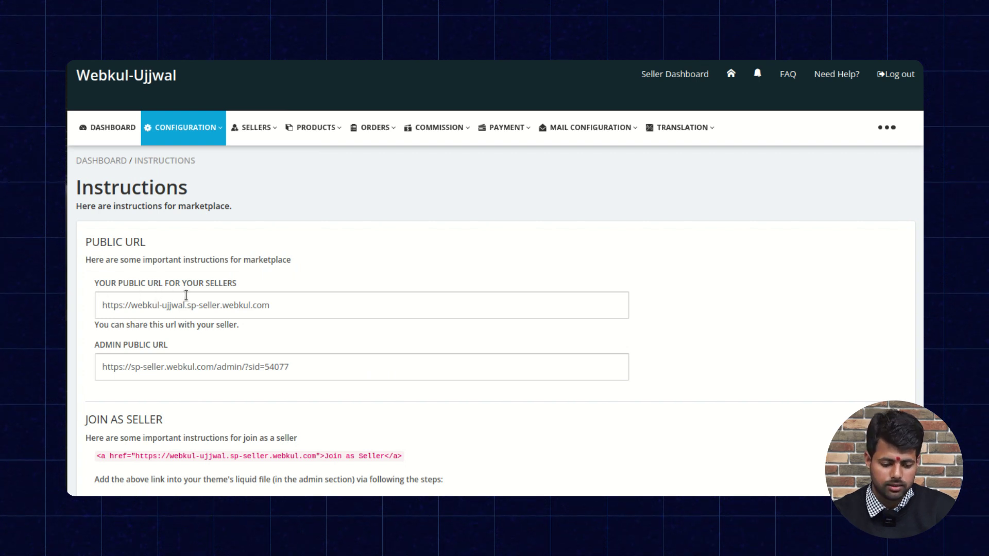
Step: Load the public seller URL in a new tab and check its Seller and Staff account types
{"action": "double_click", "coordinate": [298, 308]}
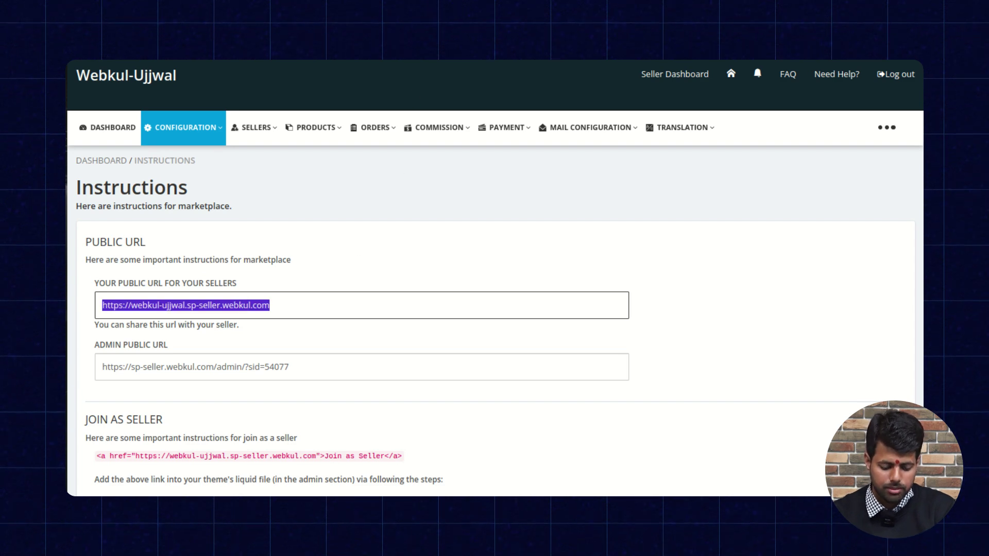
{"action": "key", "text": "ctrl+c"}
{"action": "key", "text": "ctrl+t"}
{"action": "key", "text": "ctrl+v"}
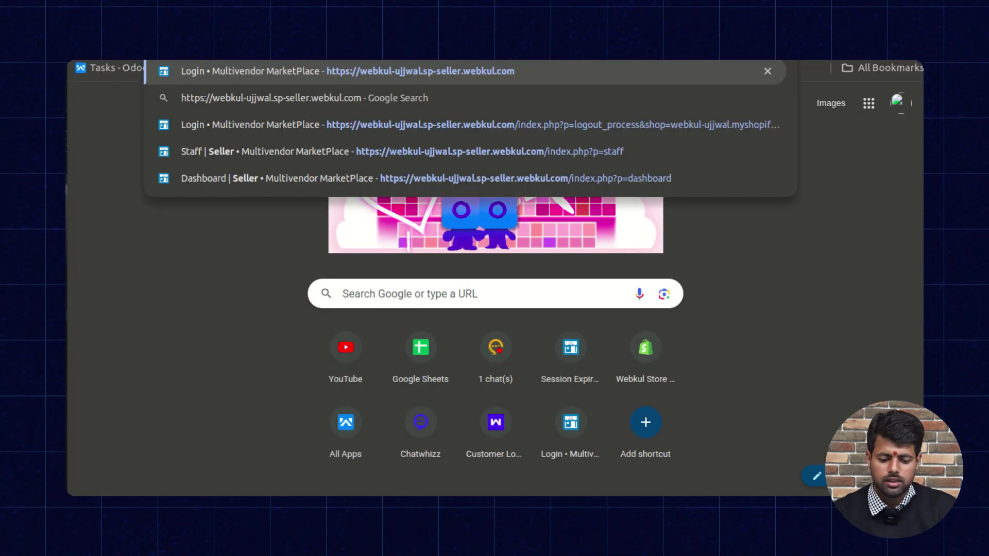
{"action": "key", "text": "Return"}
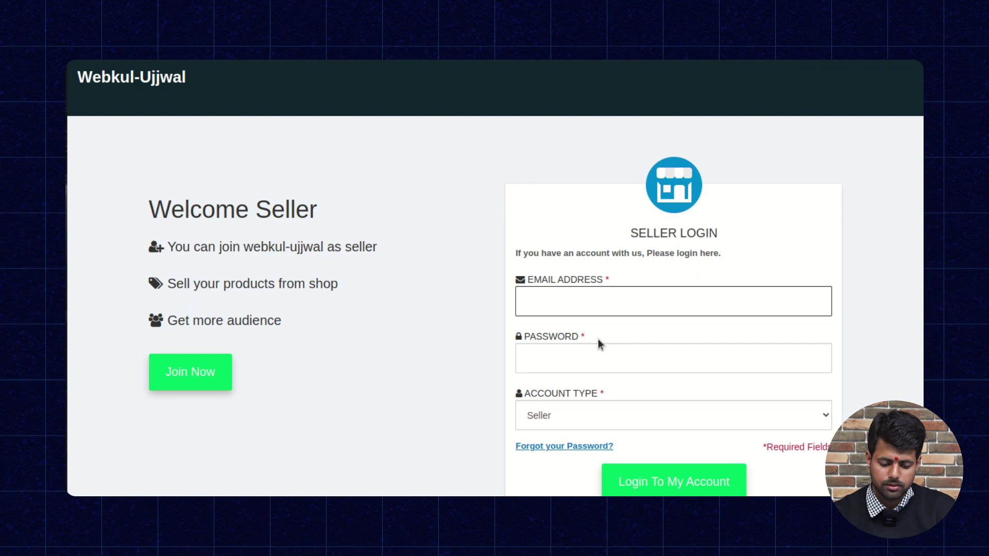
{"action": "left_click", "coordinate": [610, 421]}
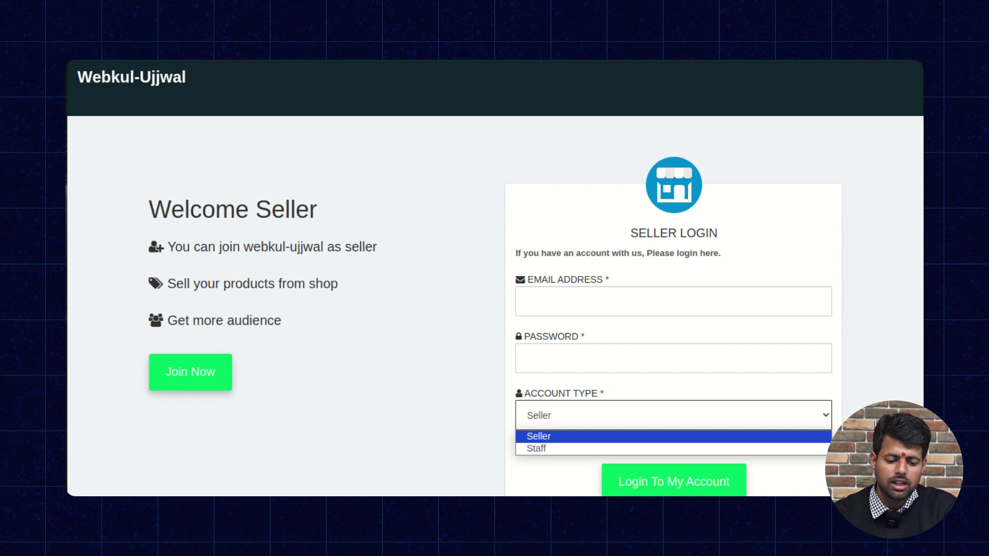
{"action": "key", "text": "Return"}
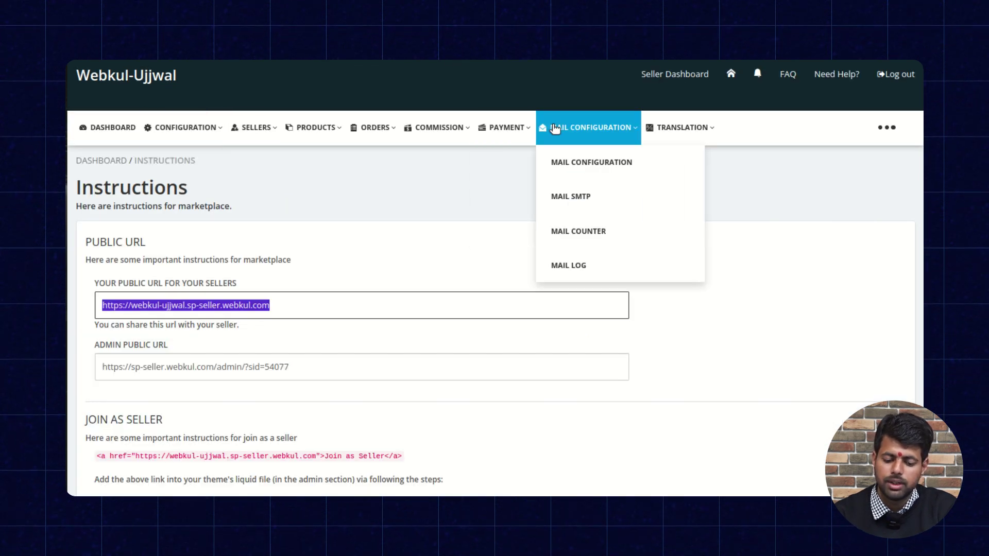
Step: Find the 'Seller Staff Added' template by searching 'staff' in the Mail Configuration template list and open it
{"action": "left_click", "coordinate": [591, 161]}
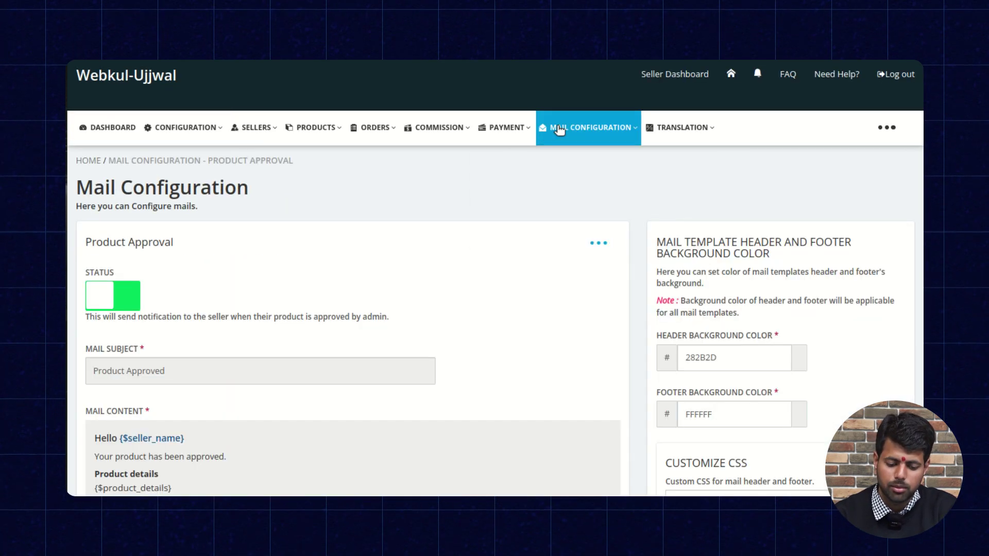
{"action": "left_click", "coordinate": [599, 243]}
{"action": "scroll", "coordinate": [595, 232], "scroll_direction": "down", "scroll_amount": 3}
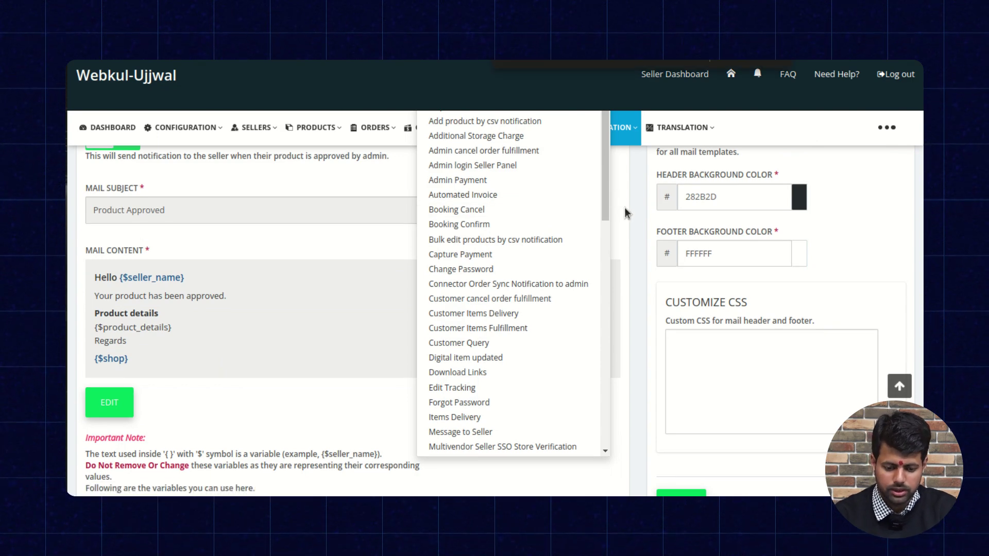
{"action": "key", "text": "Return"}
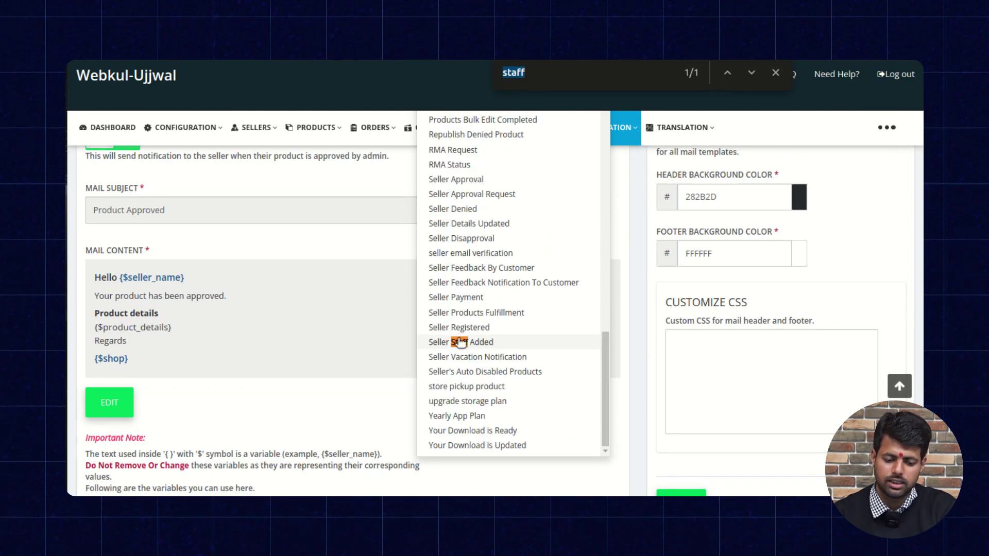
{"action": "left_click", "coordinate": [451, 346]}
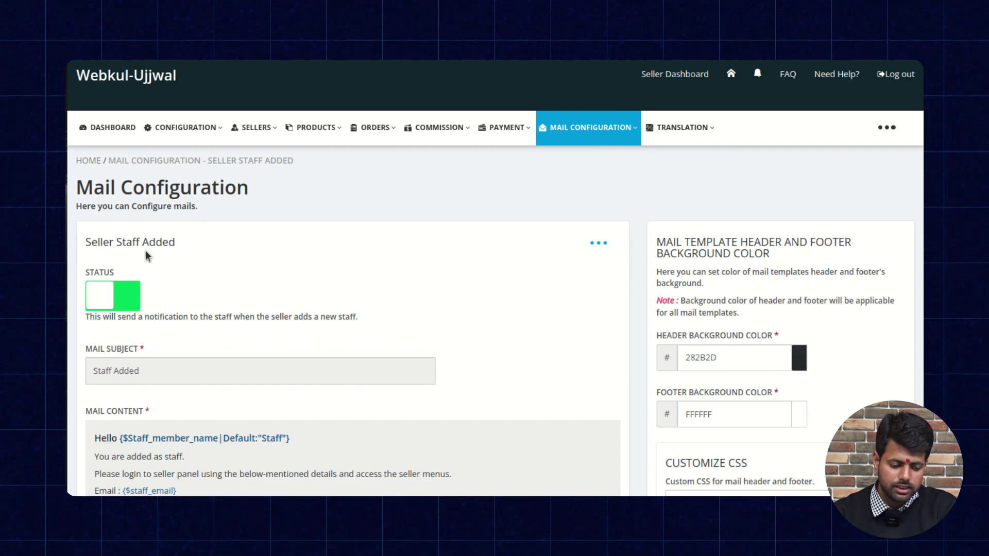
{"action": "scroll", "coordinate": [261, 242], "scroll_direction": "down", "scroll_amount": 2}
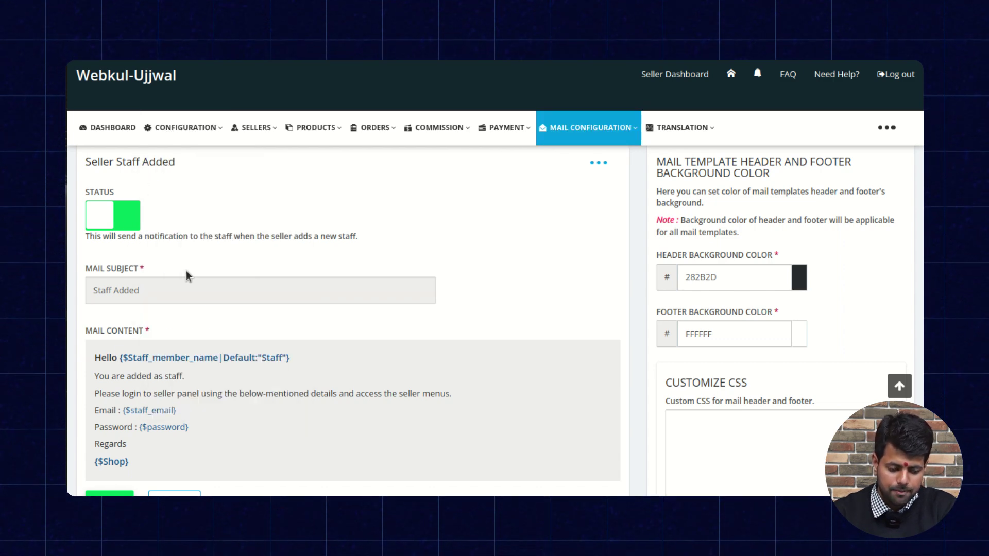
{"action": "scroll", "coordinate": [171, 270], "scroll_direction": "down", "scroll_amount": 2}
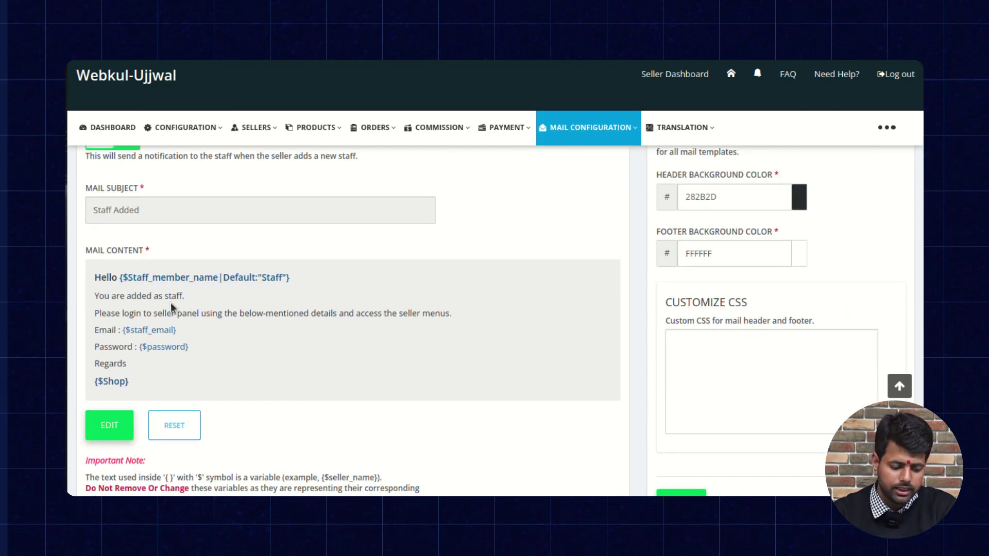
Step: Edit the Seller Staff Added mail content and save it, confirming 'Mail configured successfully'
{"action": "left_click", "coordinate": [115, 424]}
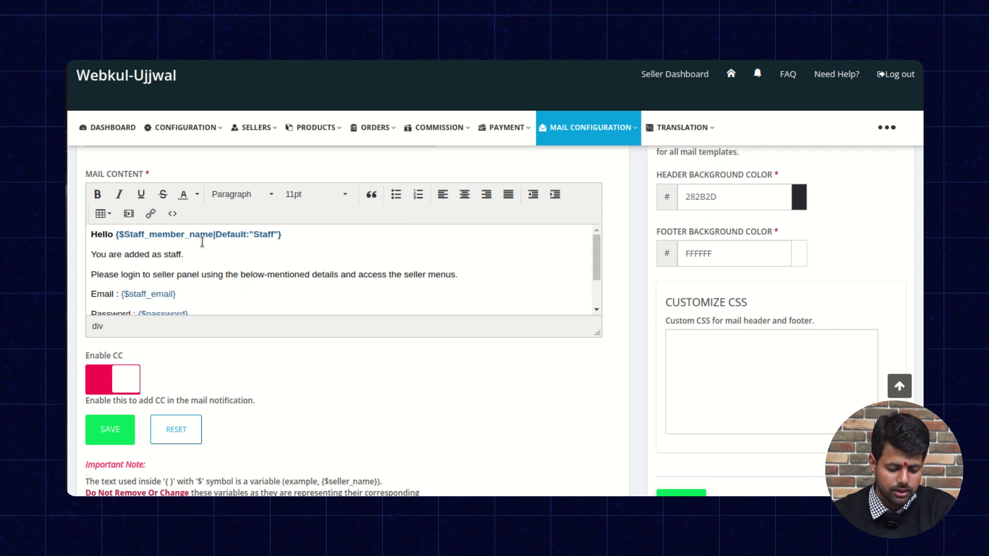
{"action": "scroll", "coordinate": [246, 298], "scroll_direction": "down", "scroll_amount": 2}
{"action": "scroll", "coordinate": [246, 297], "scroll_direction": "down", "scroll_amount": 2}
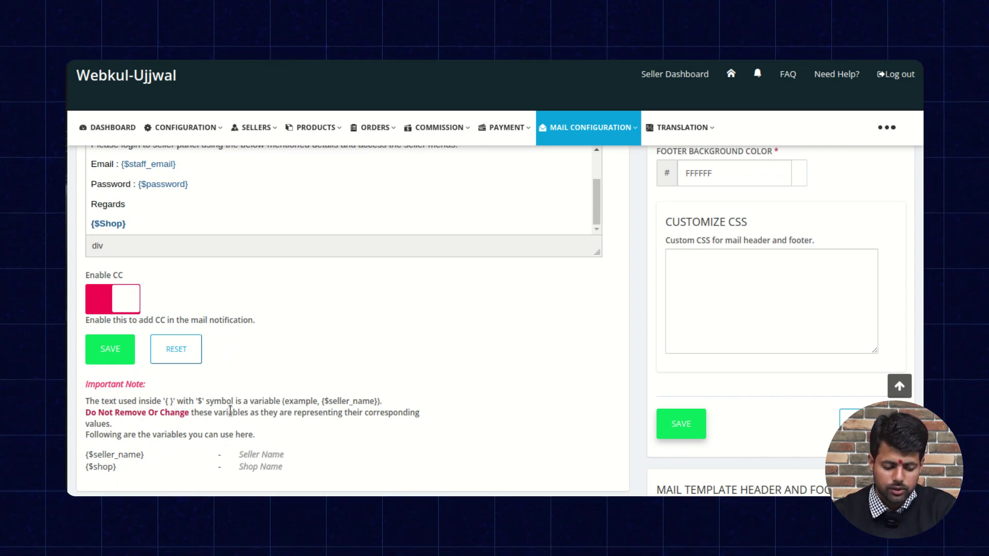
{"action": "left_click", "coordinate": [122, 354]}
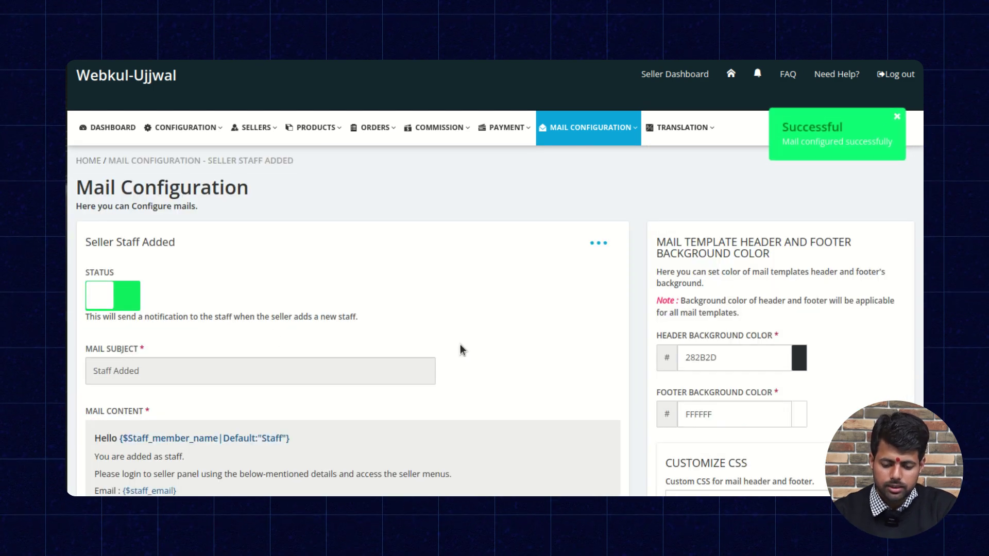
{"action": "scroll", "coordinate": [698, 325], "scroll_direction": "down", "scroll_amount": 1}
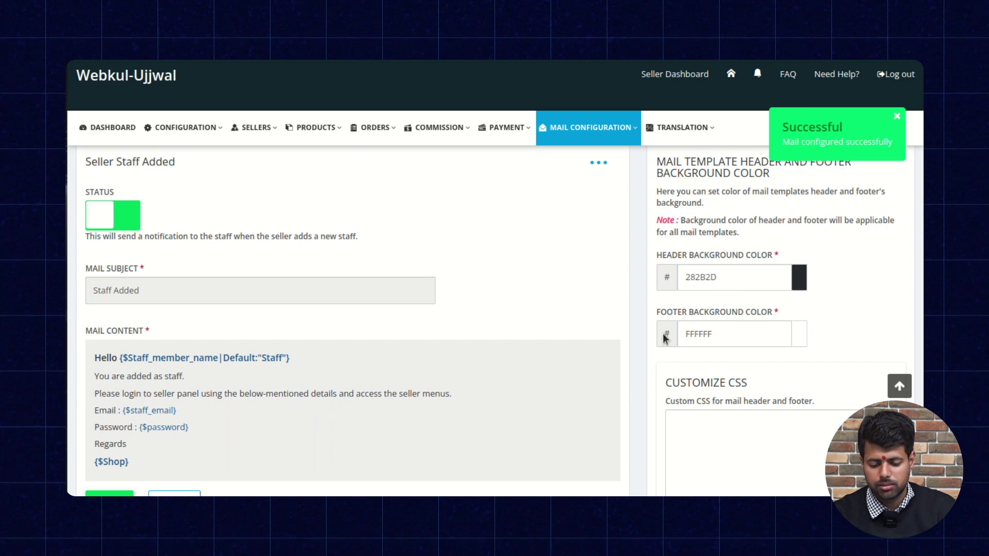
{"action": "scroll", "coordinate": [734, 372], "scroll_direction": "down", "scroll_amount": 1}
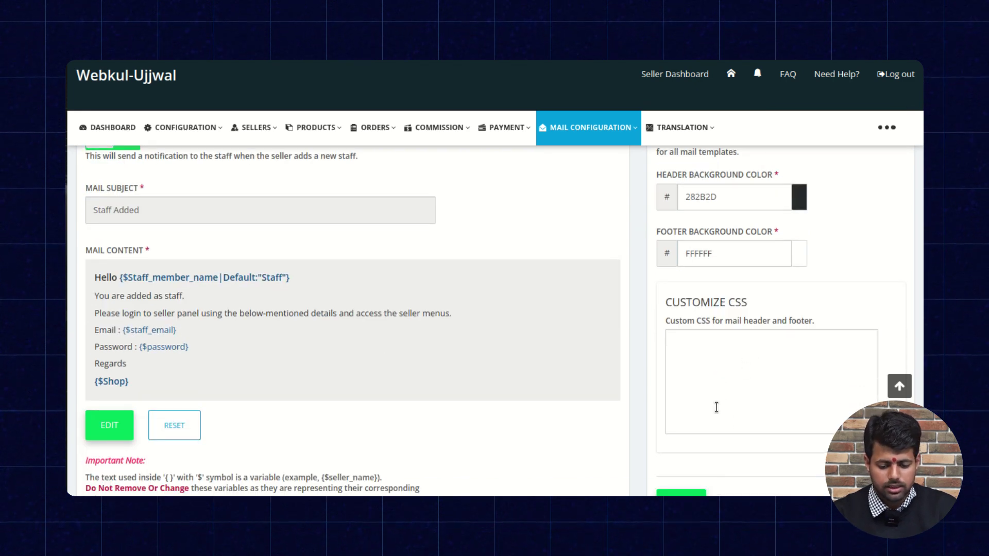
{"action": "scroll", "coordinate": [752, 365], "scroll_direction": "down", "scroll_amount": 1}
{"action": "scroll", "coordinate": [734, 365], "scroll_direction": "down", "scroll_amount": 1}
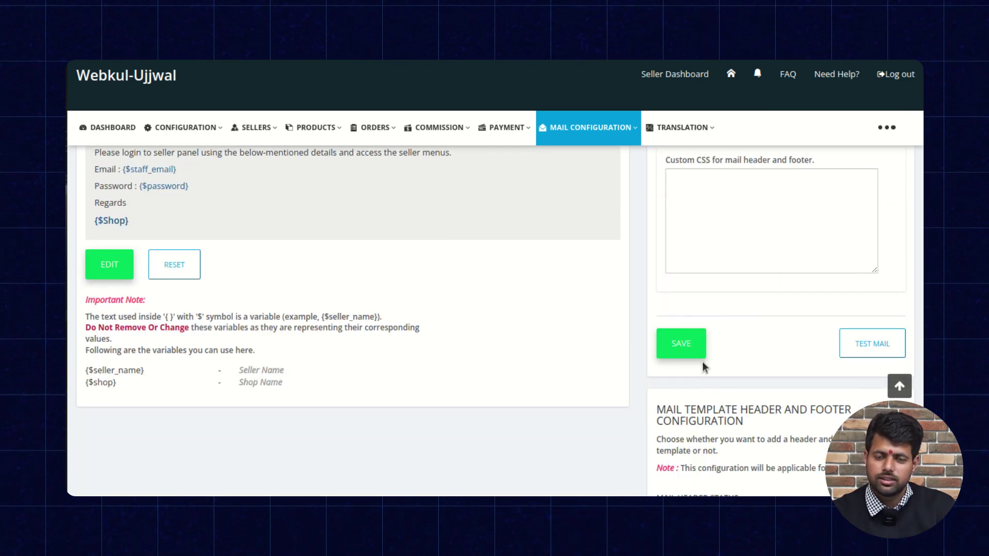